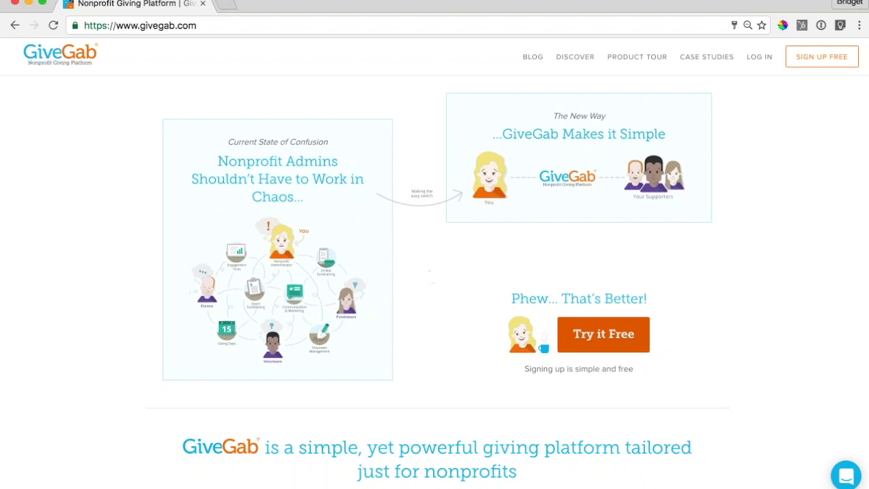
- Start a free GiveGab sign-up as a nonprofit administrator
click(603, 334)
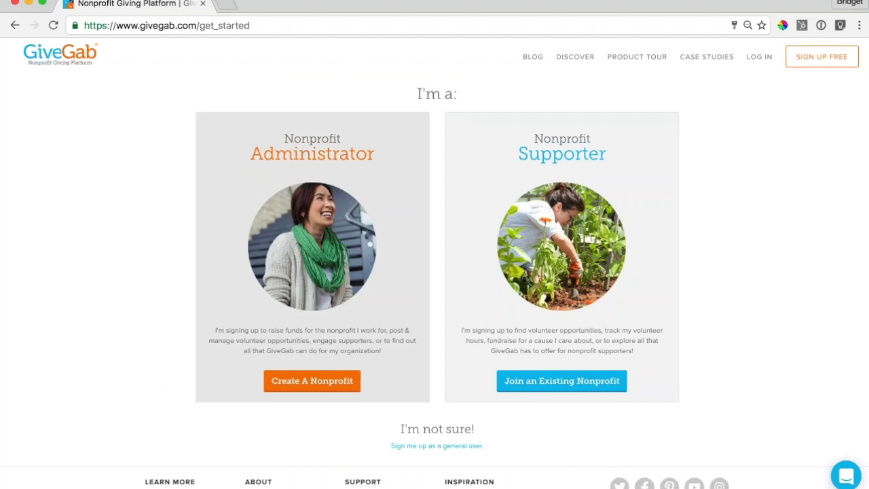
click(327, 382)
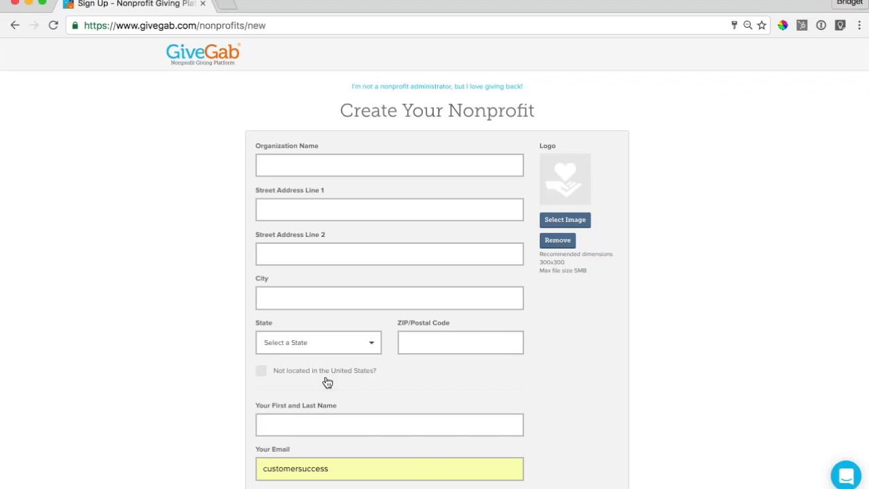
- Enter Community Food Bank at 123 Main Street, Ithaca, New York 14850 as the organization
click(299, 165)
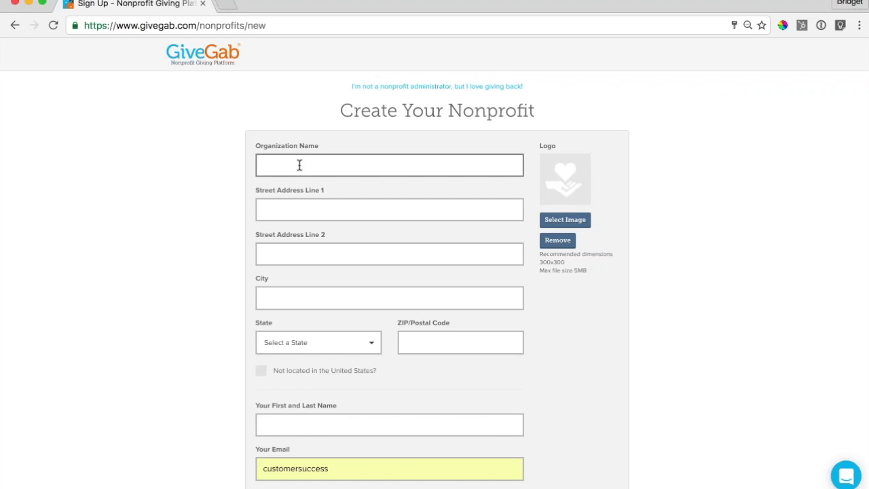
text(Community Food Bank)
key(Tab)
text(123)
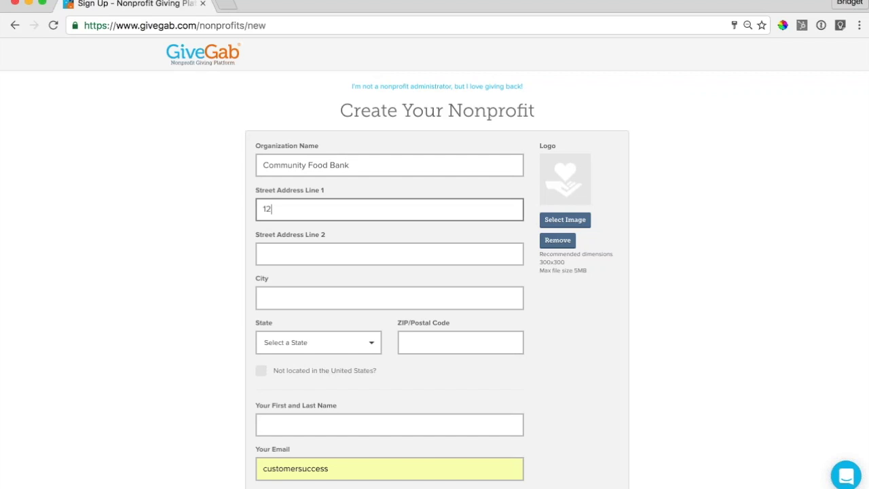
key(Return)
scroll(435, 265, down, 1)
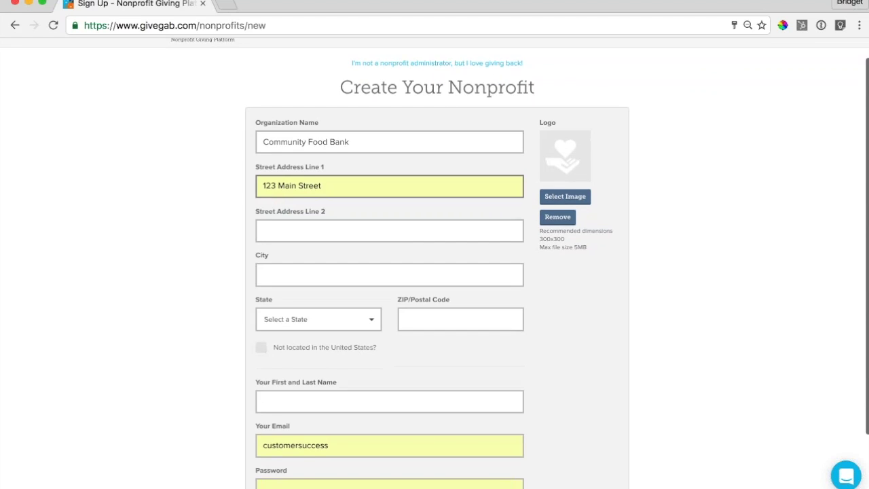
click(291, 277)
text(Ithaca)
scroll(292, 319, down, 3)
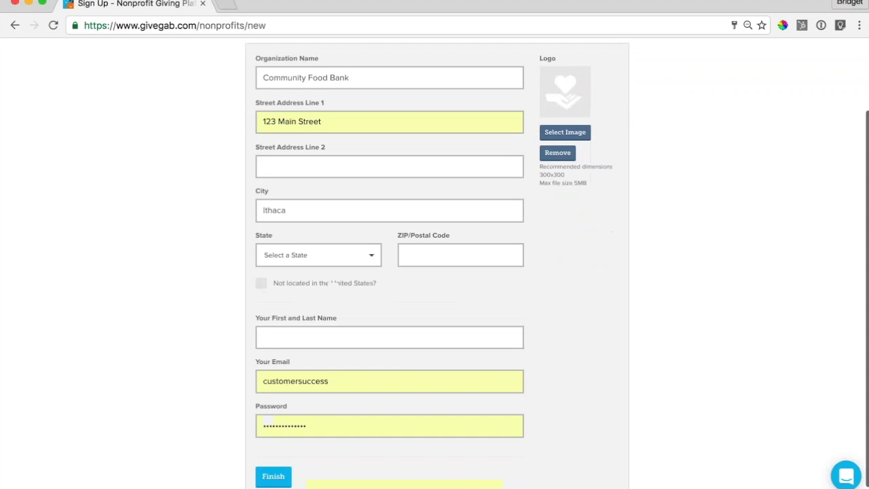
key(Tab)
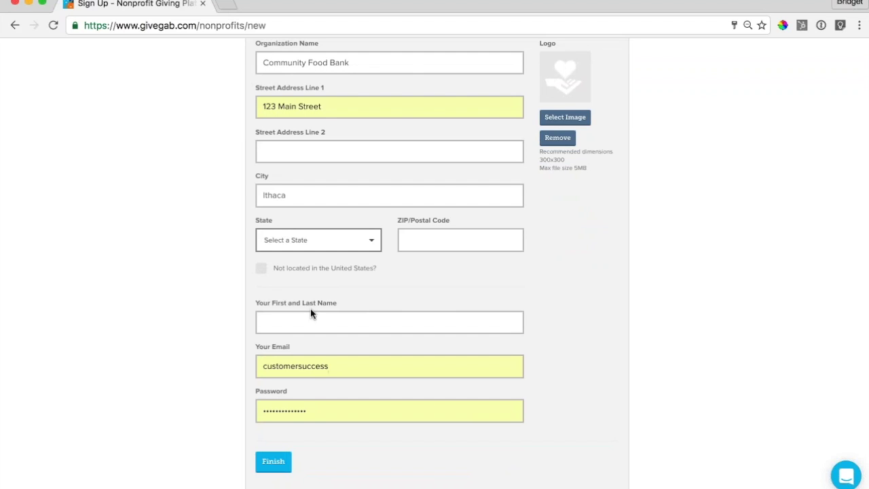
text(New York)
key(Tab)
text(14850)
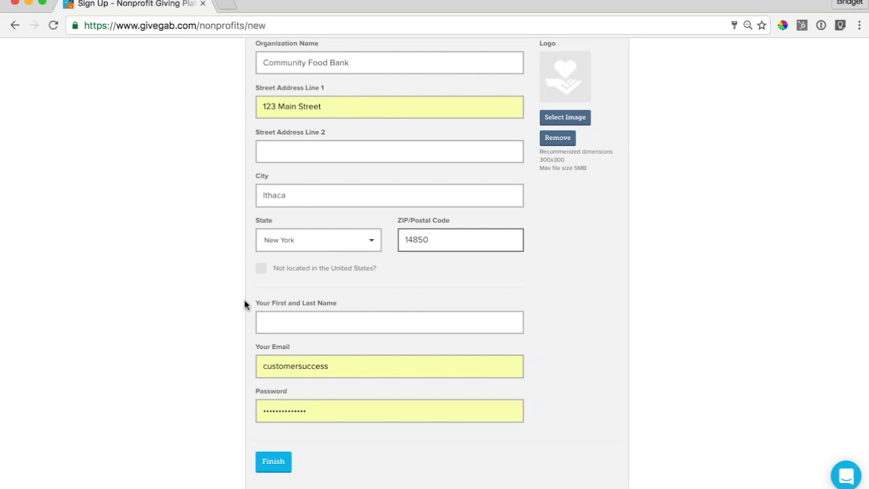
click(249, 305)
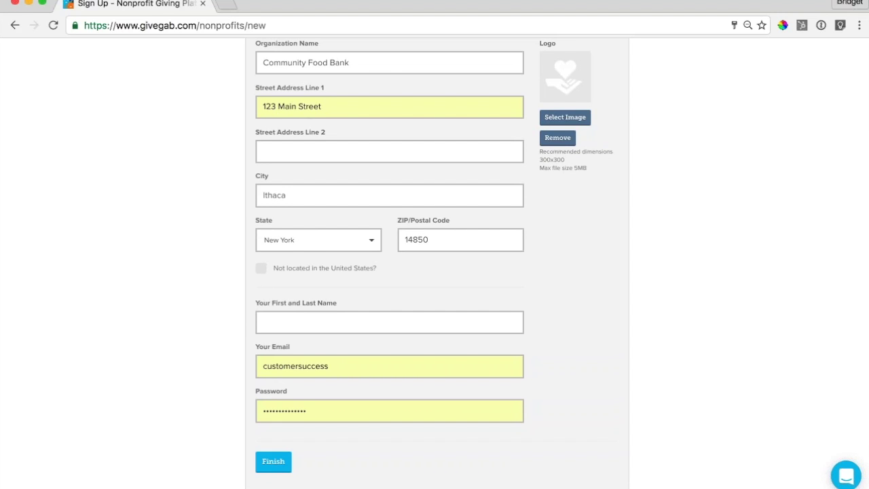
- Fill in the administrator's full name, e-mail and password, then submit the sign-up
click(279, 315)
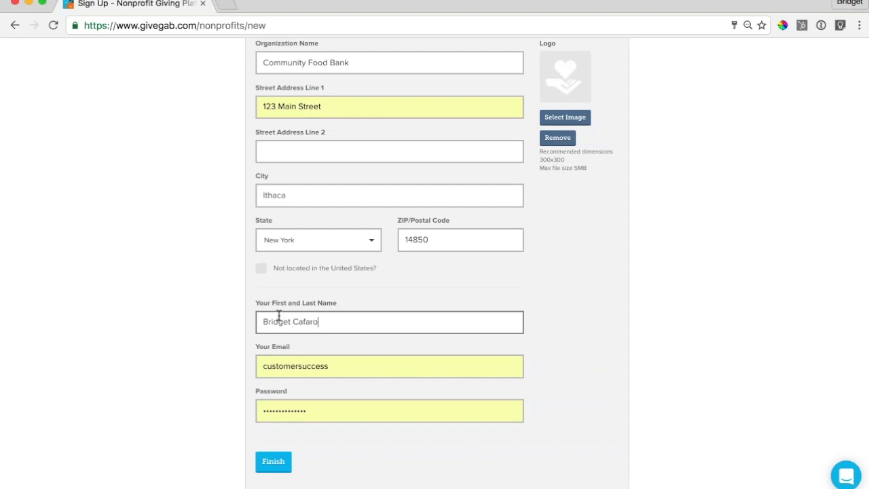
click(285, 343)
key(Tab)
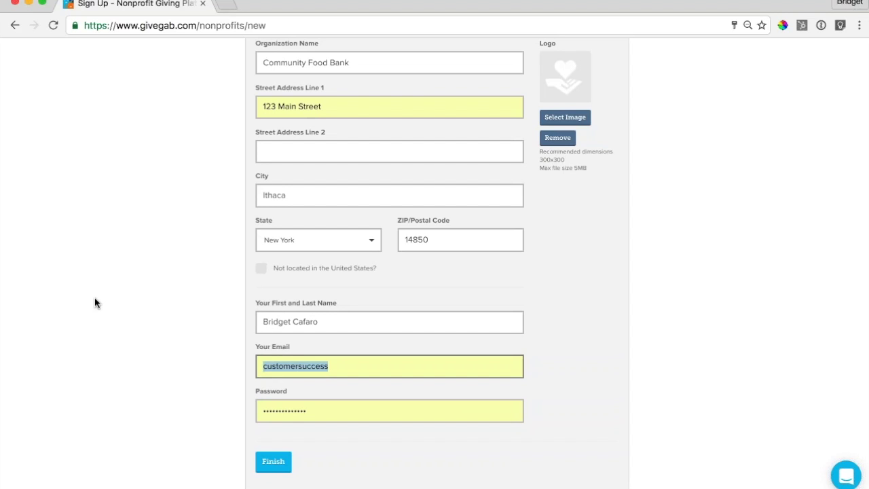
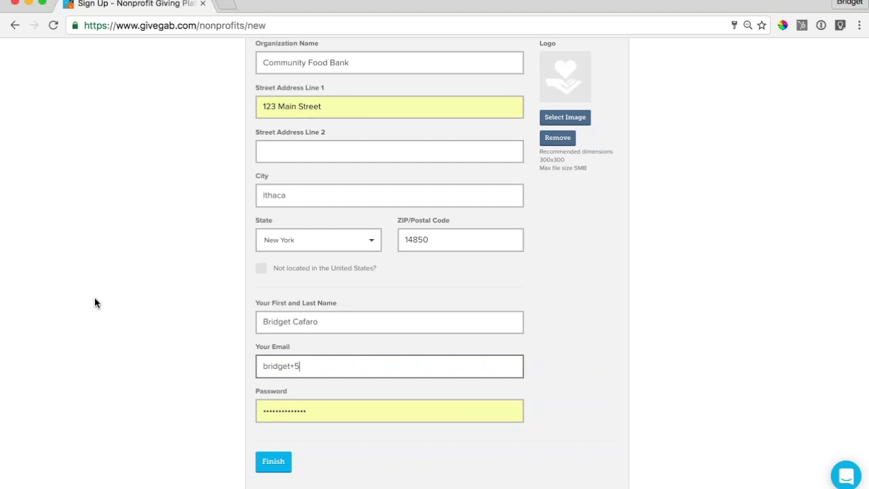
key(Tab)
text(••••••••)
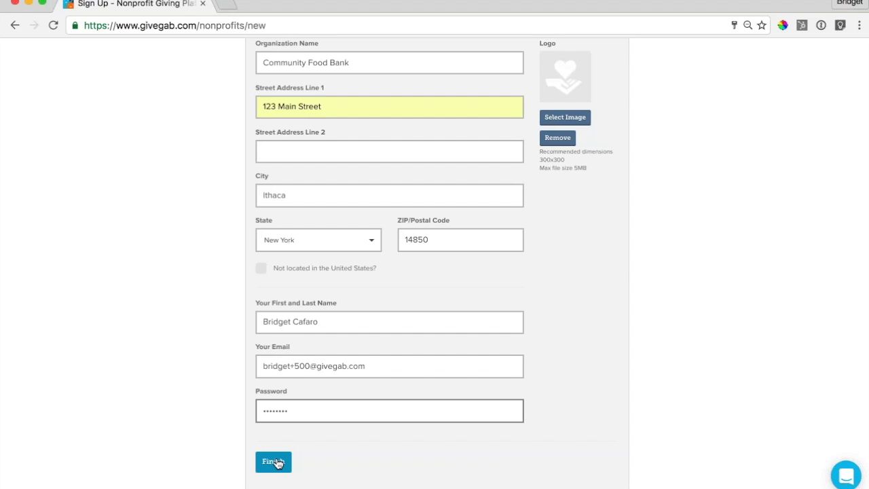
click(274, 462)
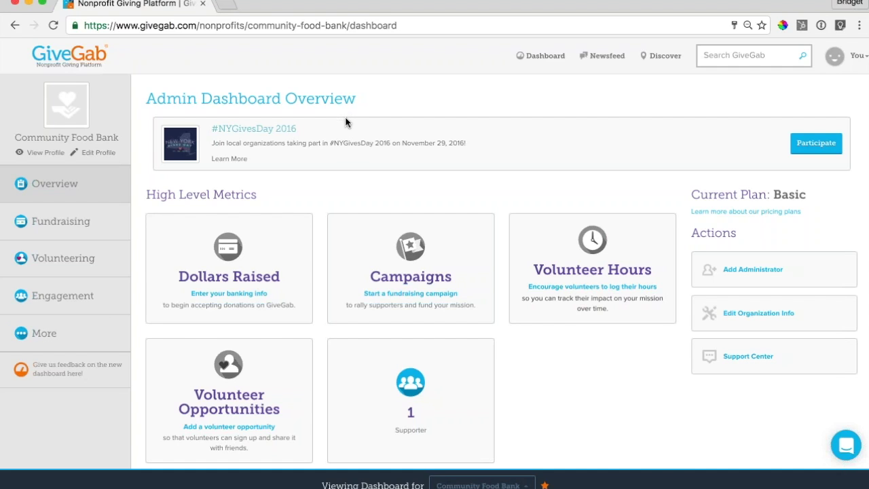
- Review the new dashboard overview and expand the Volunteering section in the sidebar
scroll(346, 135, down, 1)
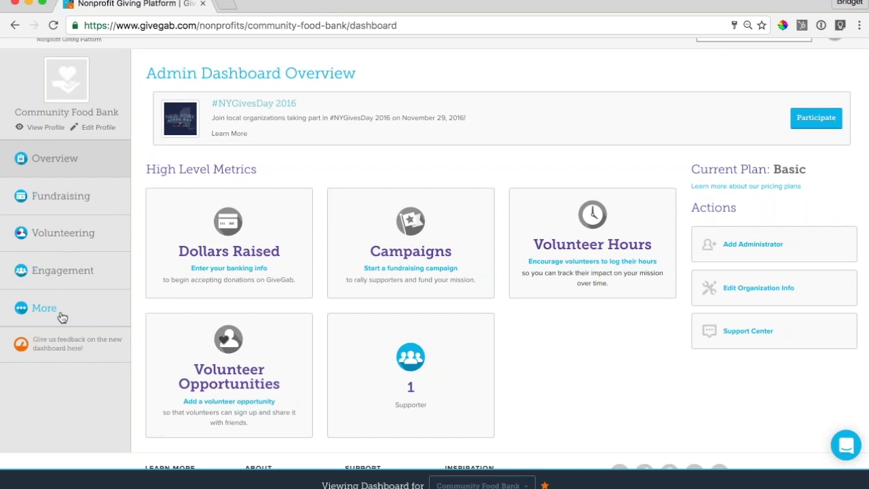
click(59, 233)
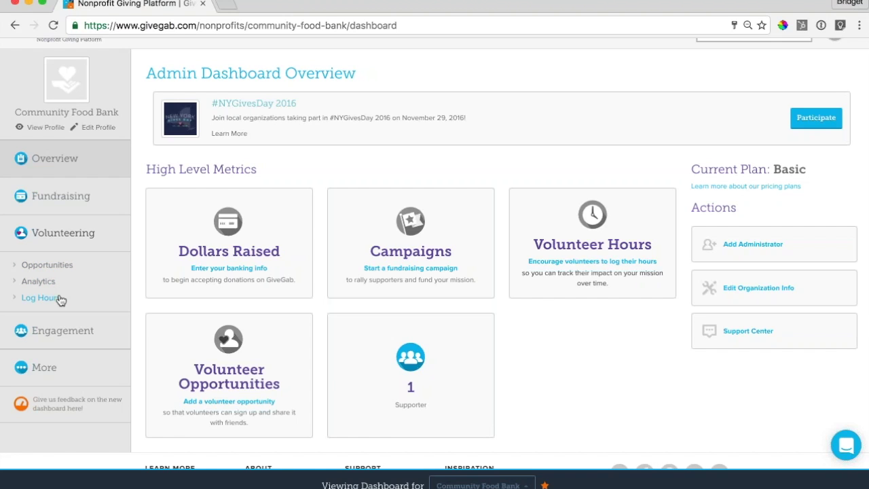
- Go to the empty Opportunities page and start a new volunteer opportunity
click(47, 264)
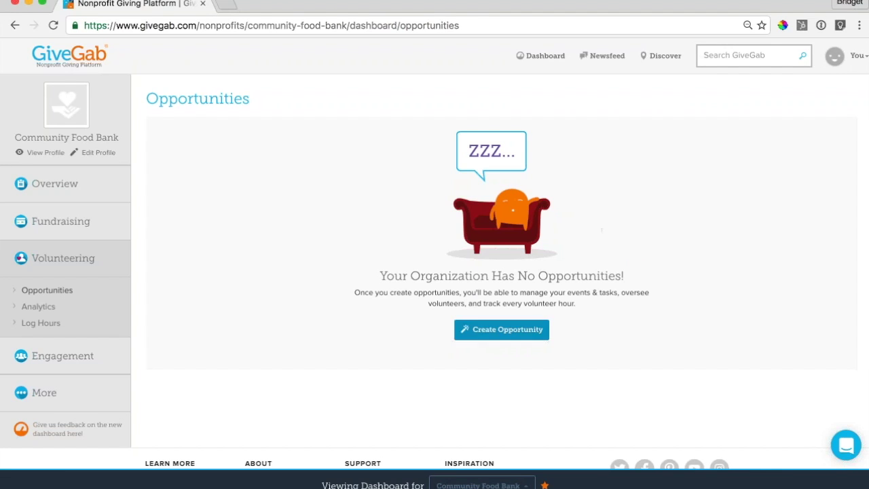
click(502, 330)
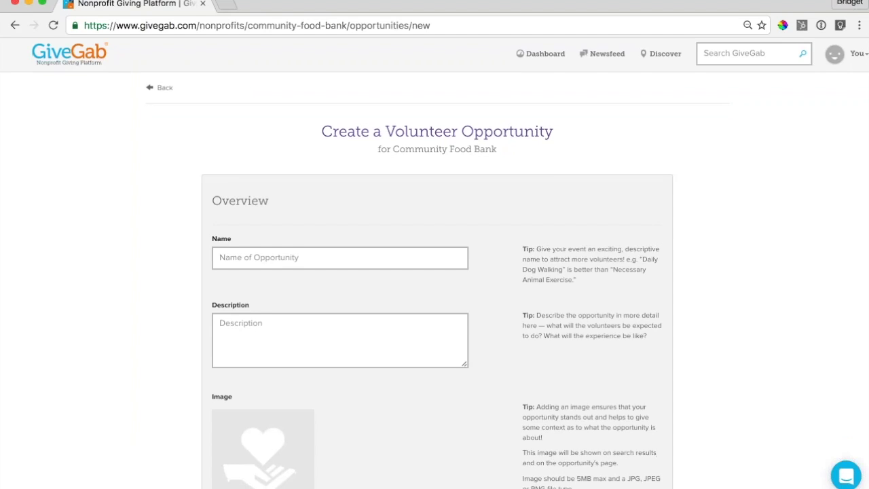
- Enter 'Saturday Soup Kitchen' as the name and 'Help us serve healthy meals this saturday!' as description
scroll(435, 271, down, 1)
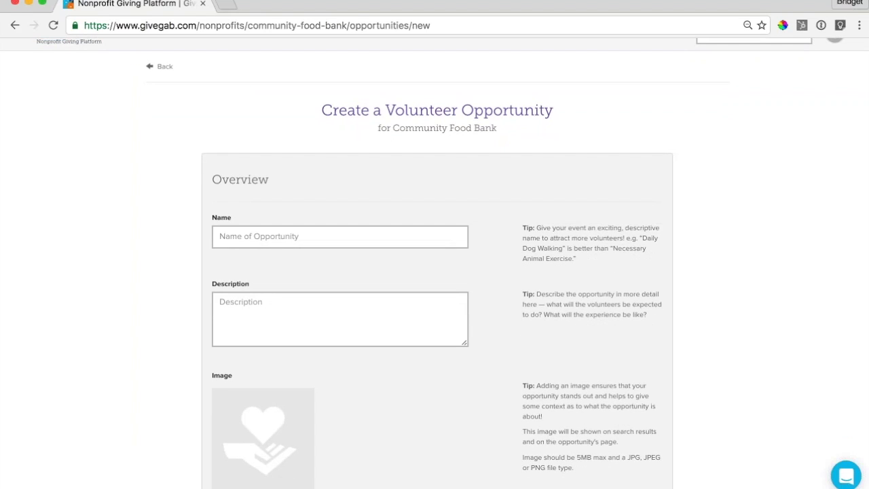
click(339, 236)
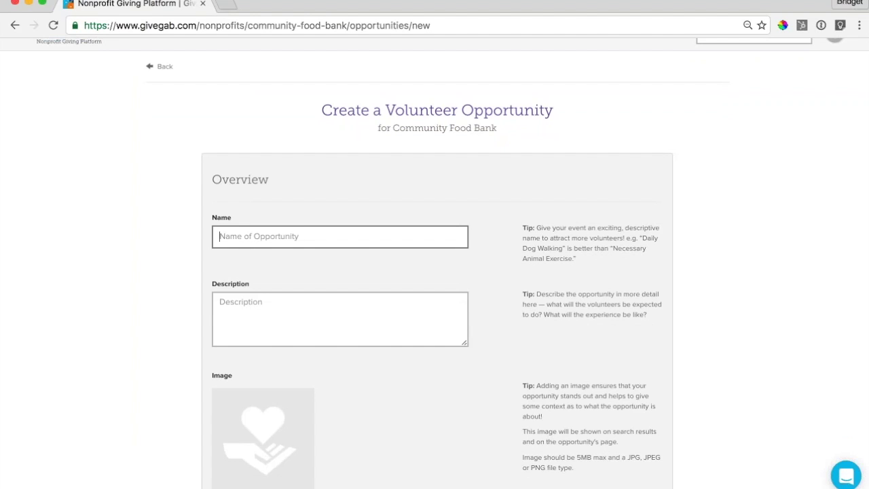
text(Steve)
key(BackSpace)
key(BackSpace)
key(BackSpace)
key(BackSpace)
text(atu)
click(303, 257)
key(Tab)
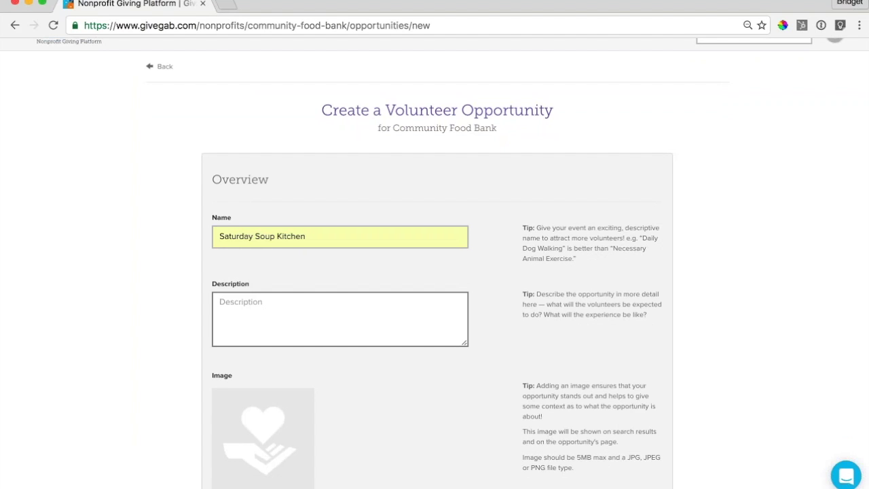
scroll(435, 271, down, 1)
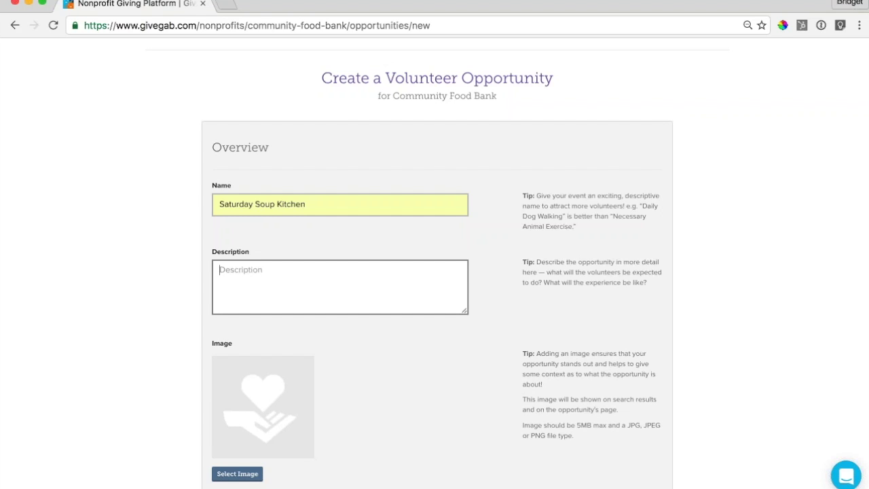
text(Help us serve healthy meals this s)
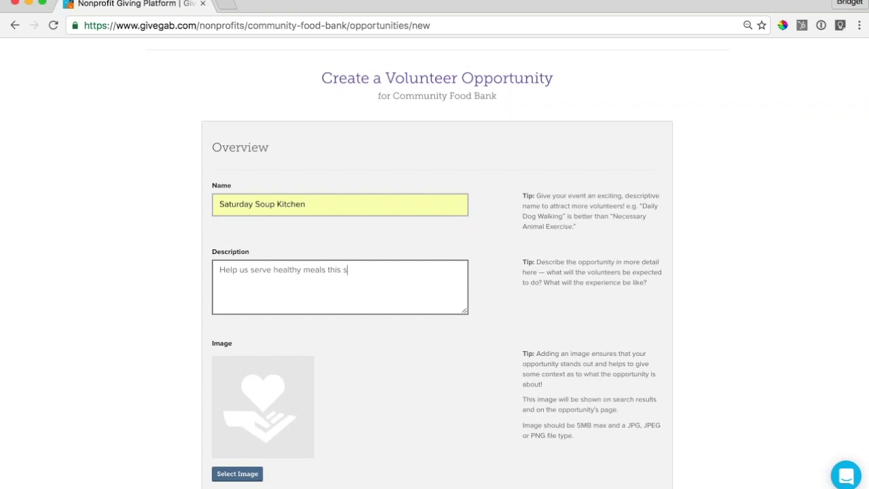
text(aturday!)
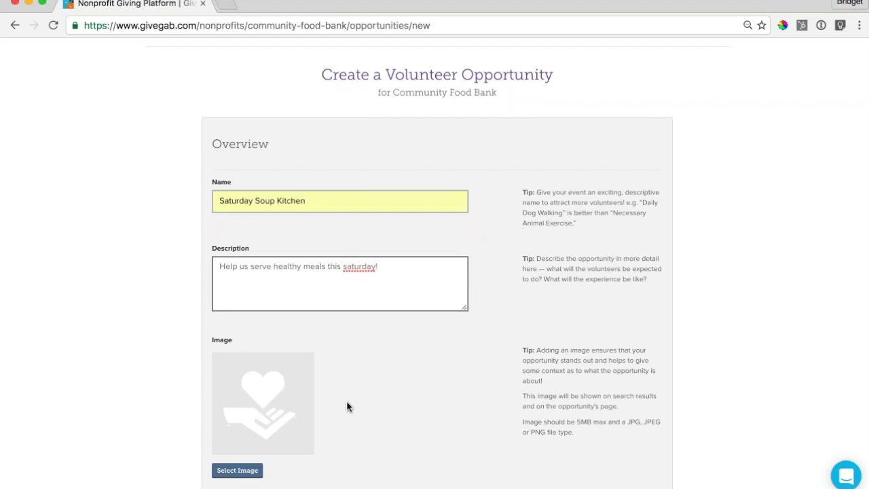
scroll(347, 406, down, 3)
scroll(346, 406, down, 1)
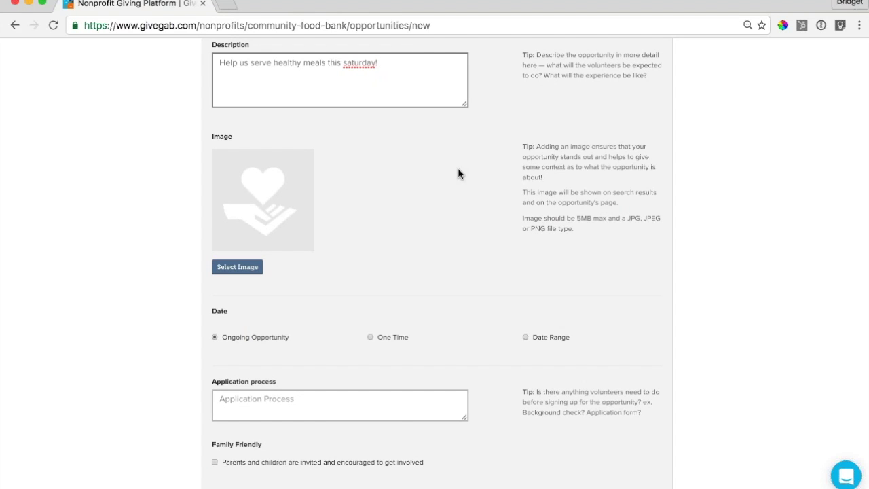
scroll(458, 173, down, 3)
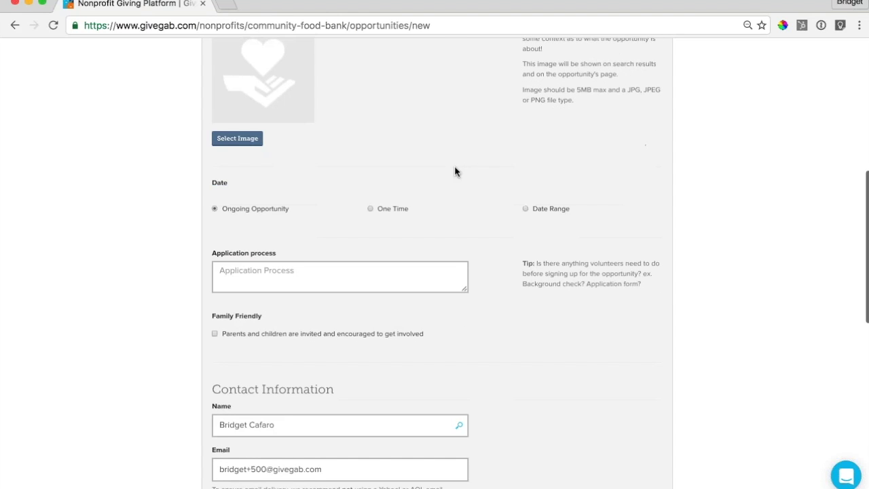
scroll(310, 194, down, 2)
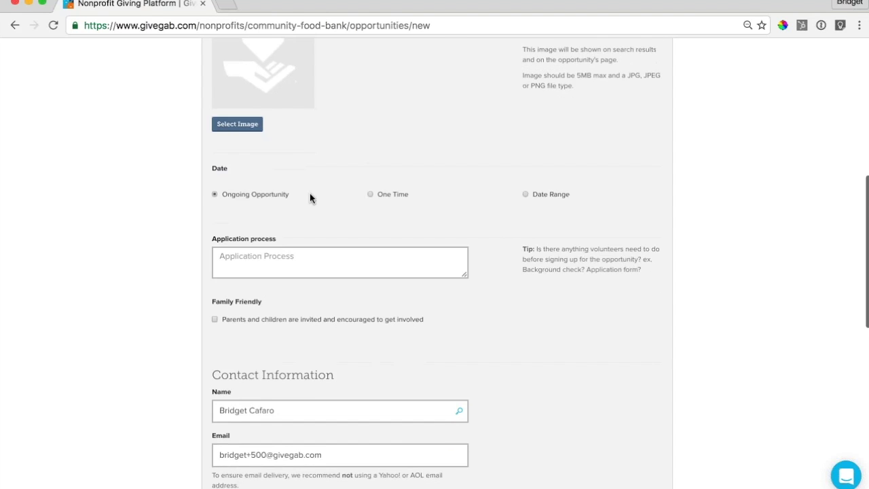
scroll(310, 197, down, 2)
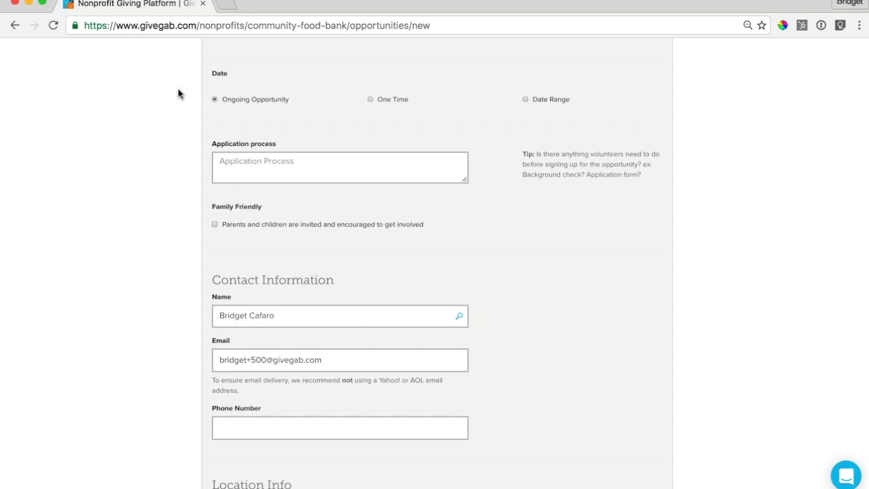
scroll(178, 94, down, 2)
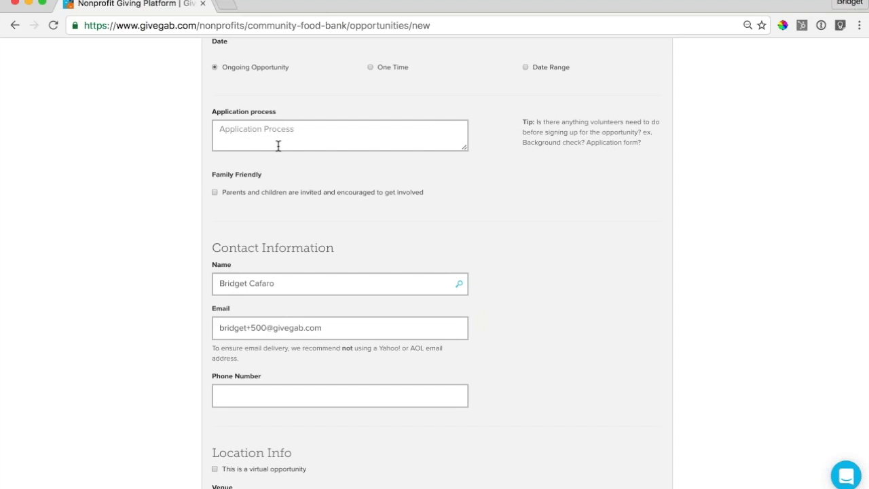
scroll(279, 144, down, 1)
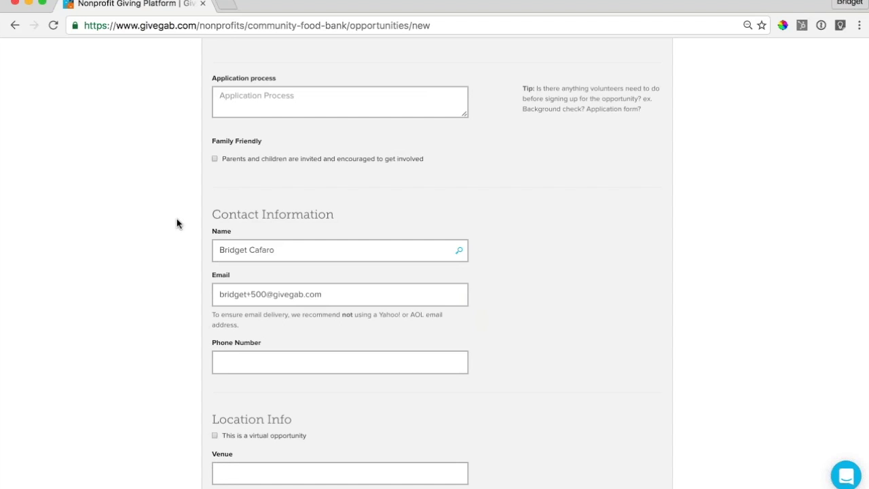
scroll(177, 223, down, 5)
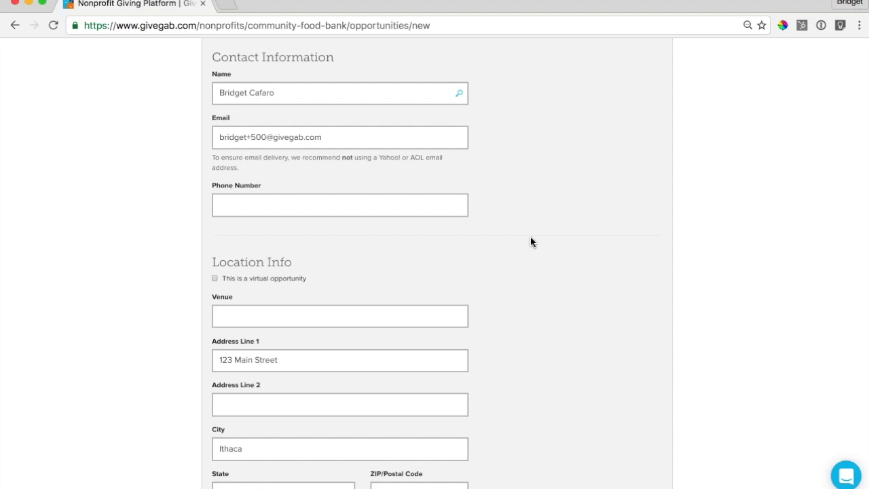
scroll(122, 332, down, 3)
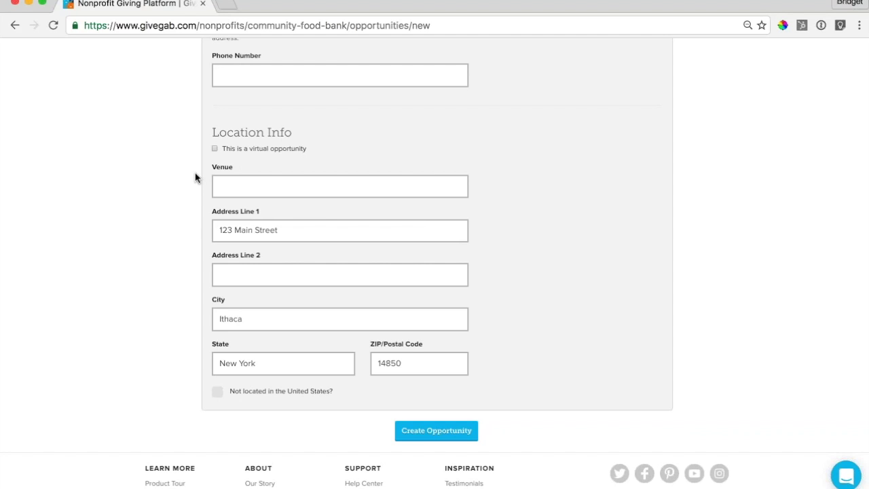
scroll(592, 265, down, 1)
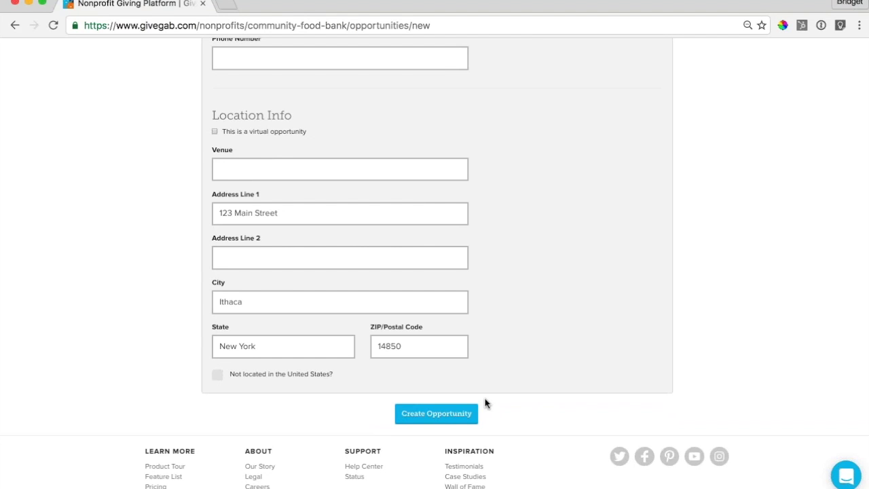
click(461, 418)
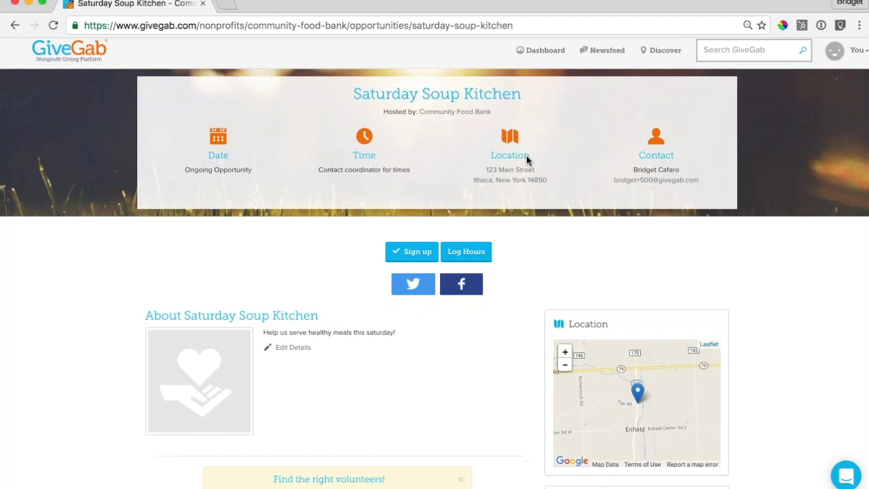
- Scroll down the published Saturday Soup Kitchen page and open Add Tags
scroll(527, 163, down, 1)
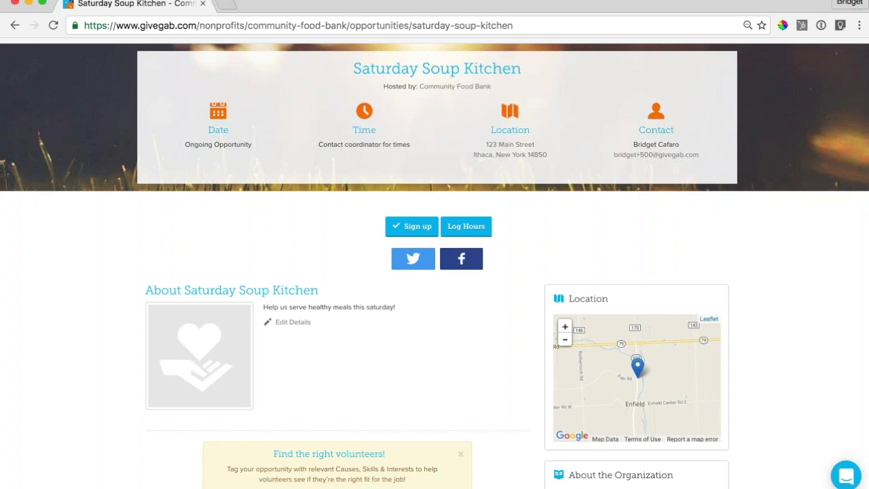
scroll(345, 224, down, 3)
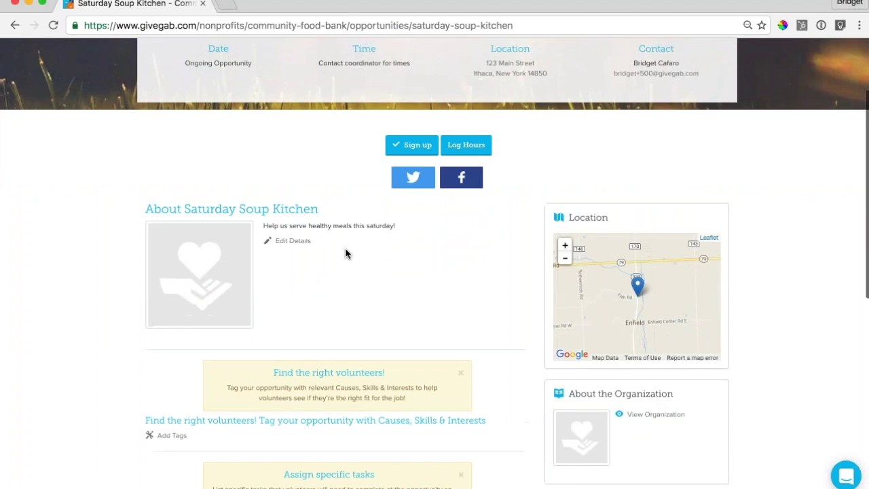
scroll(446, 346, down, 1)
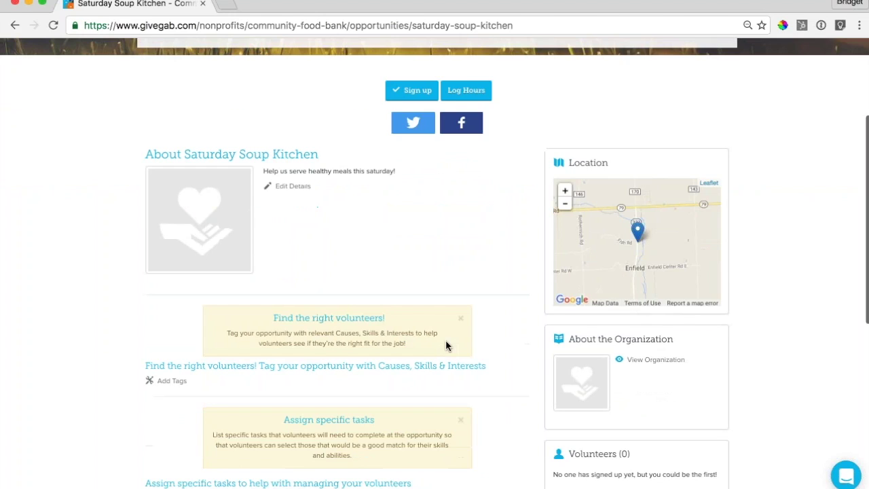
scroll(457, 257, down, 2)
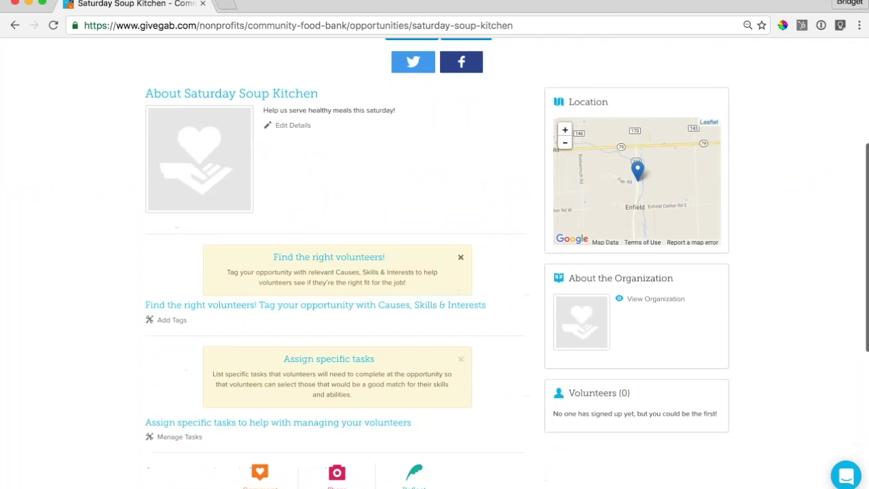
scroll(170, 231, down, 1)
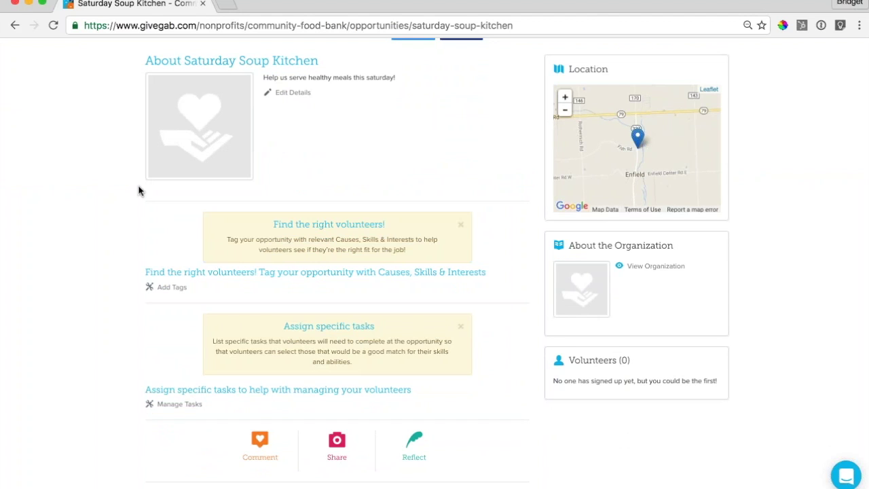
click(173, 288)
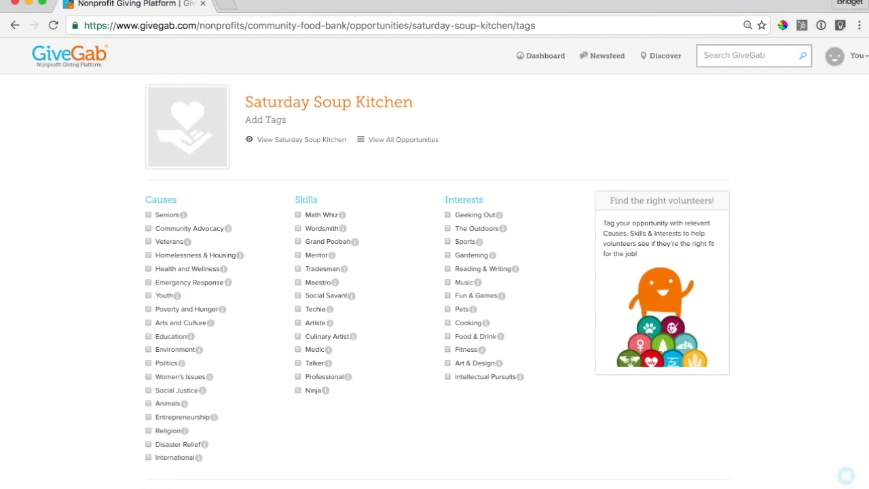
- Save the Poverty and Hunger, Culinary Artist, Cooking and Food & Drink tags
scroll(434, 264, down, 2)
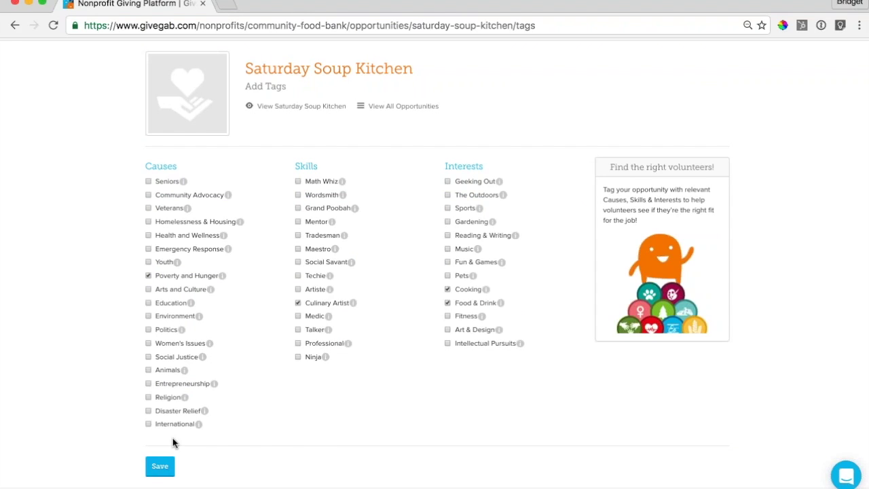
click(160, 465)
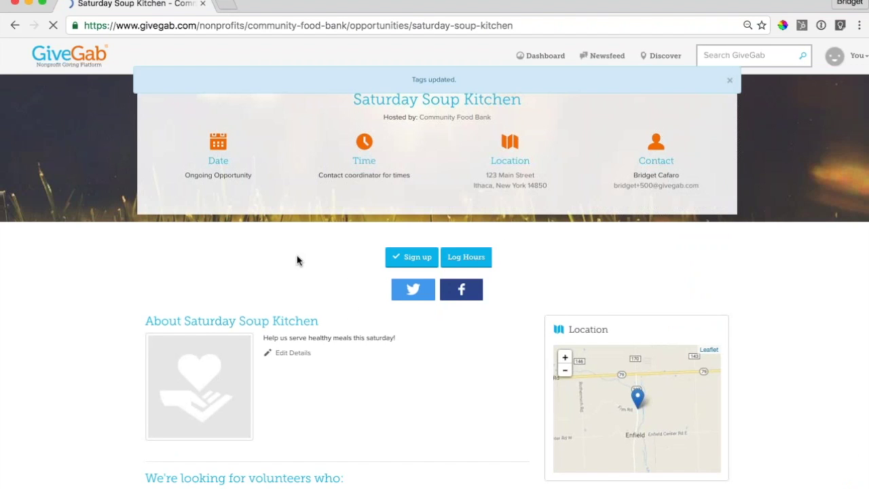
- Scroll down the Saturday Soup Kitchen page to open Manage Tasks
scroll(297, 255, down, 3)
scroll(297, 255, down, 3)
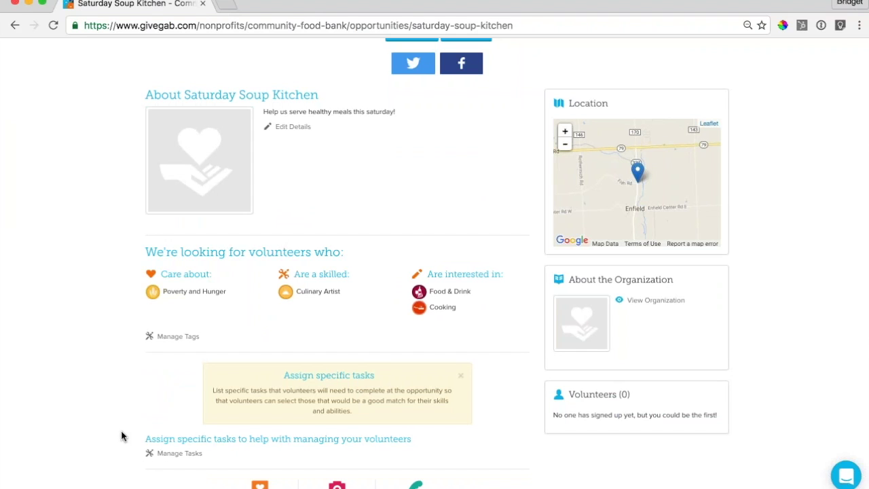
scroll(53, 331, down, 3)
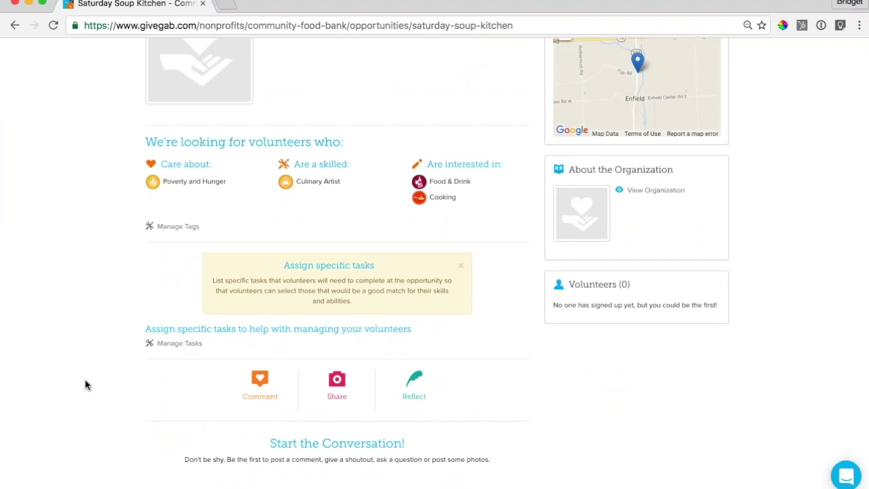
scroll(85, 379, down, 1)
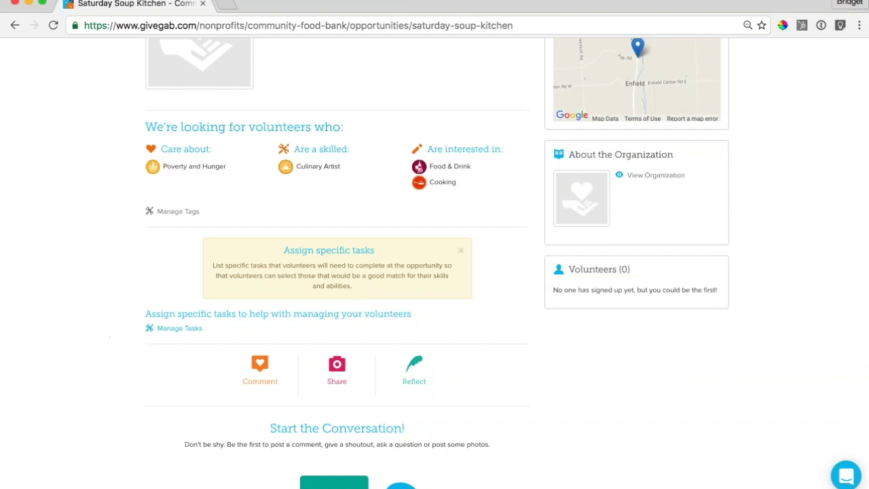
click(179, 327)
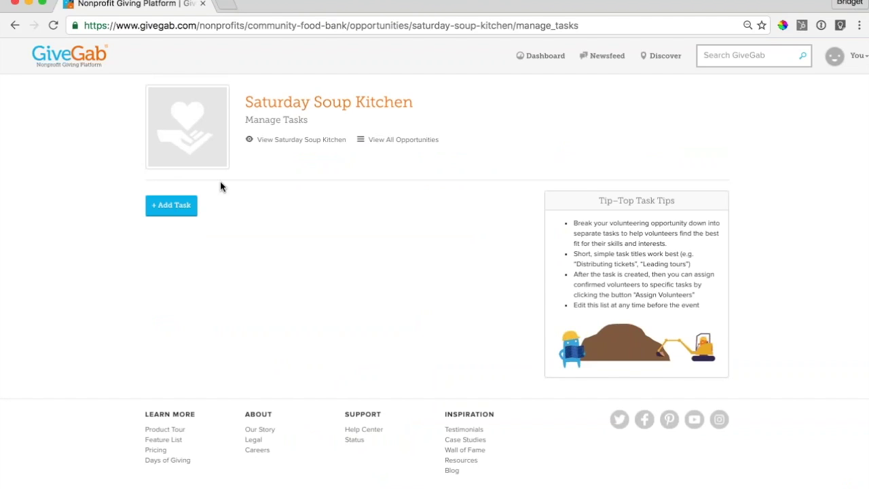
- Create a task named 'Clean Up Crew' starting 8/31/2016 at 7:00 pm
click(155, 212)
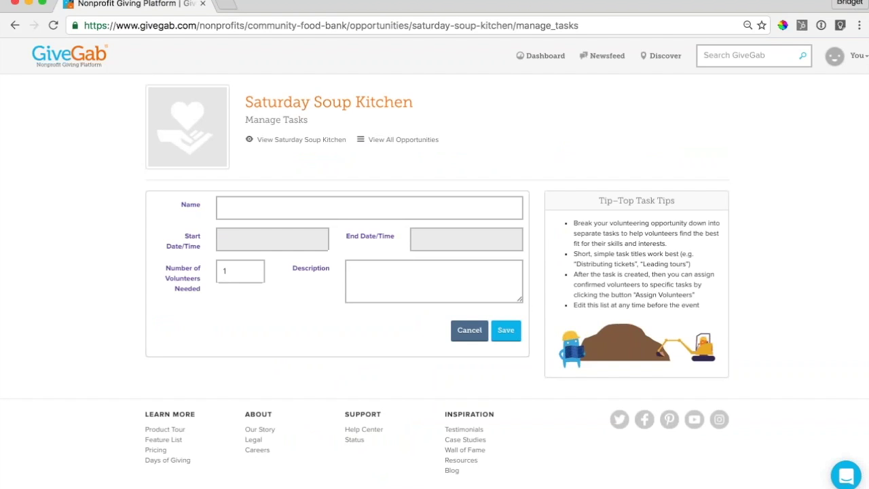
click(252, 210)
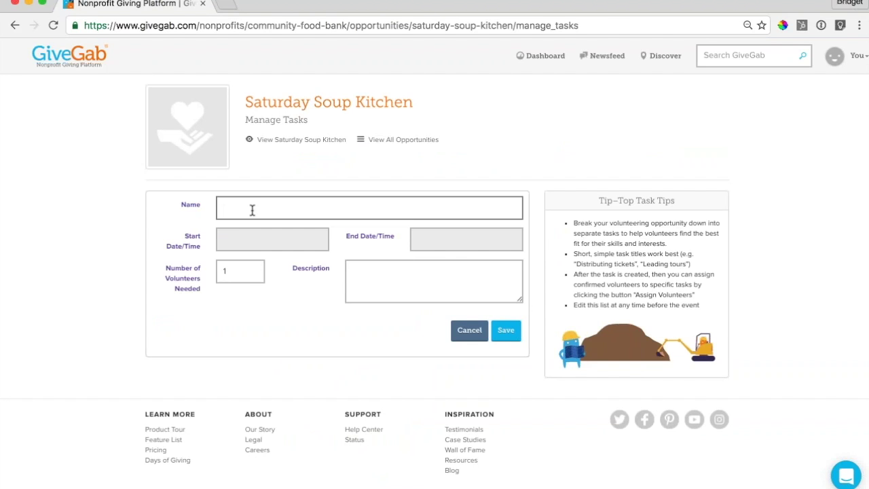
text(Clean Up Crew)
scroll(386, 196, down, 1)
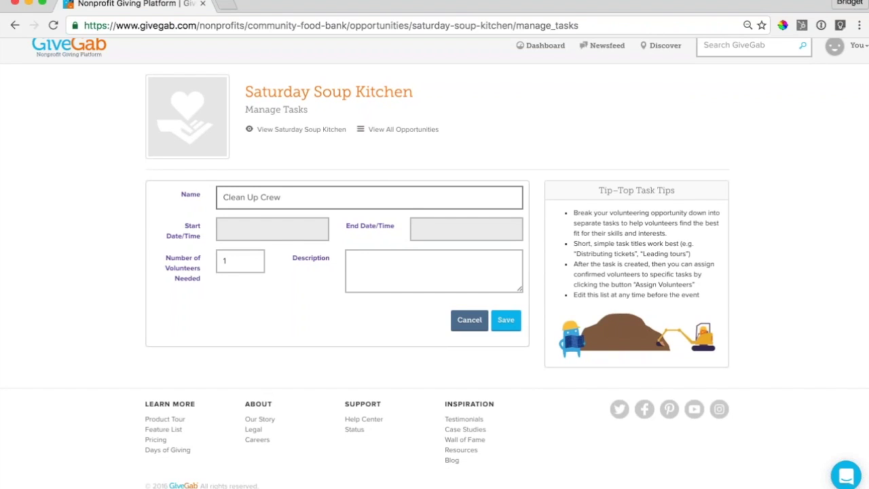
click(259, 229)
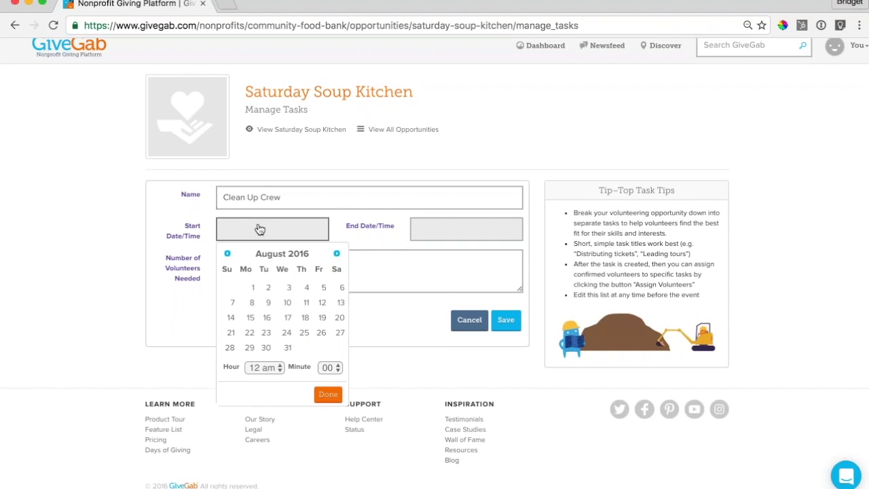
click(273, 367)
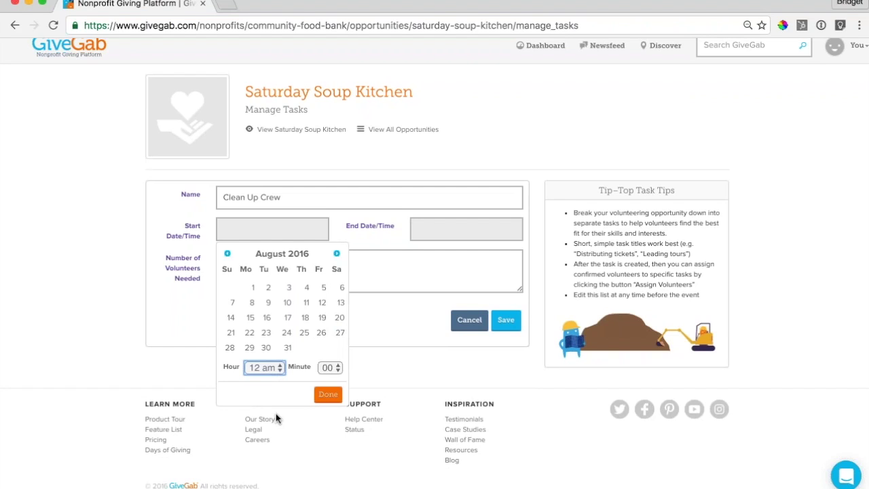
text(7 pm)
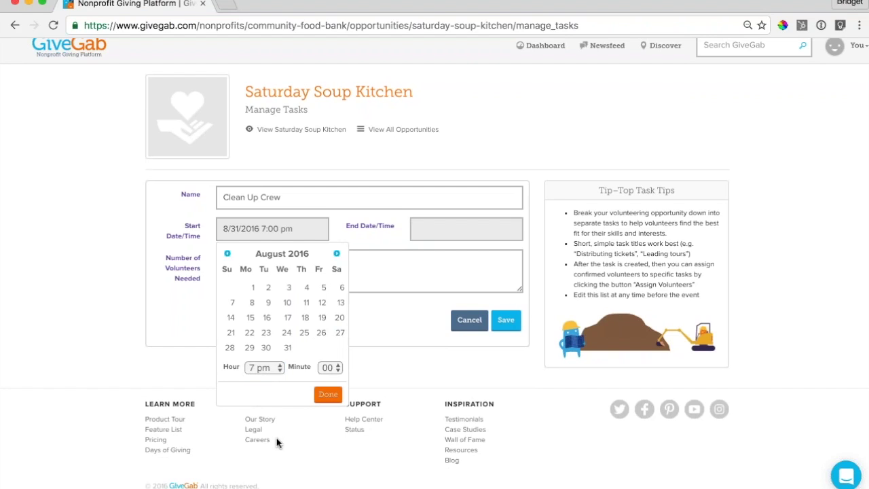
click(328, 394)
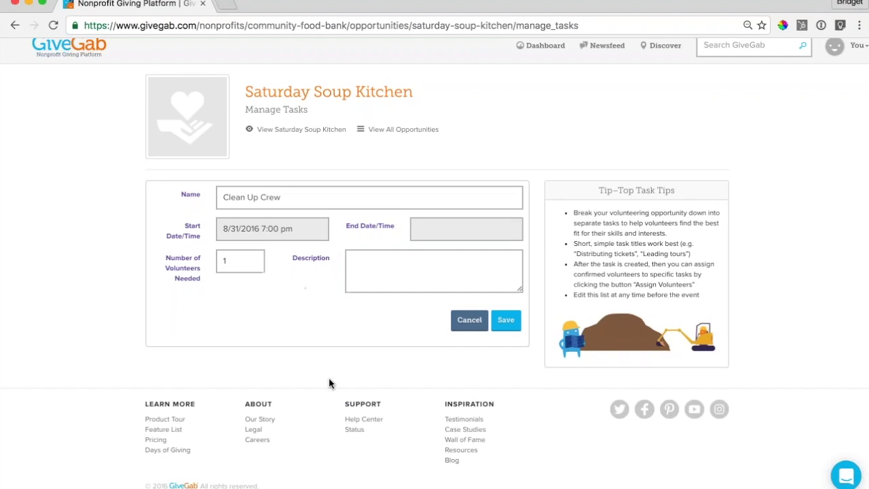
- Give the task 5 volunteers and description 'Help us clean up!', save, and view the opportunity
key(Tab)
key(BackSpace)
text(5)
key(Tab)
click(400, 256)
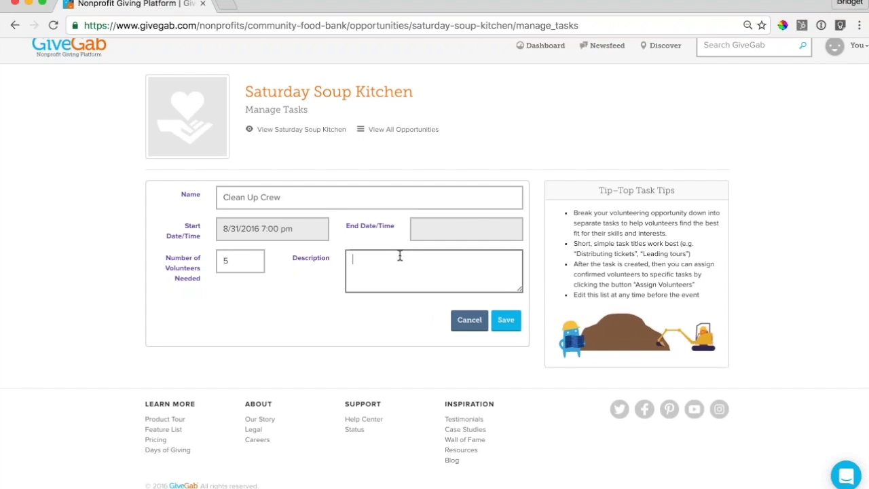
text(Help us clean up!)
click(506, 321)
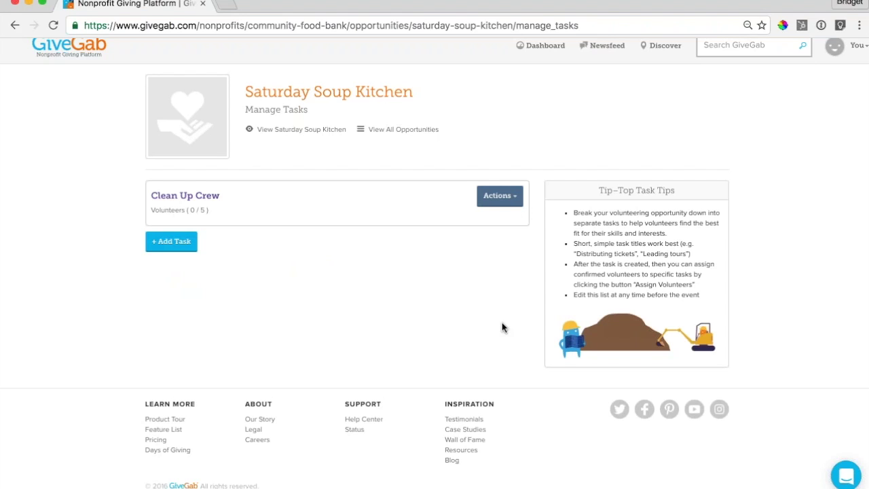
click(302, 129)
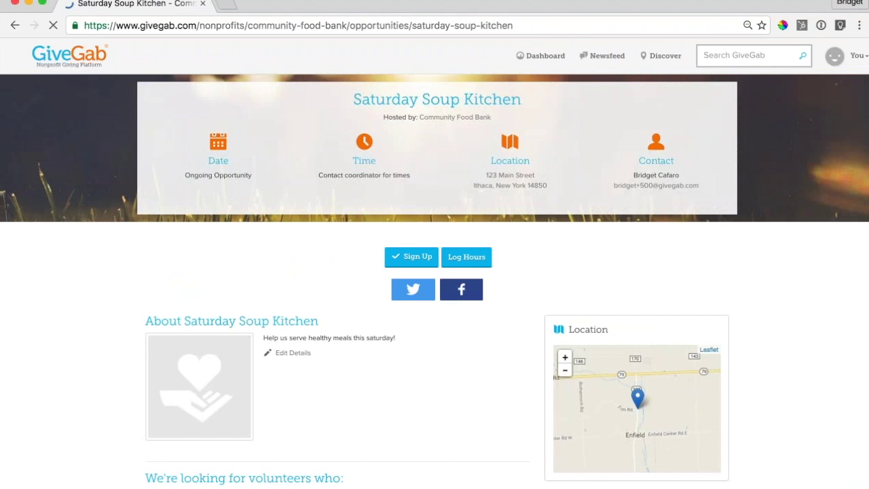
- Sign up for the Clean Up Crew task, then return to the admin dashboard
scroll(404, 360, down, 4)
scroll(487, 386, down, 1)
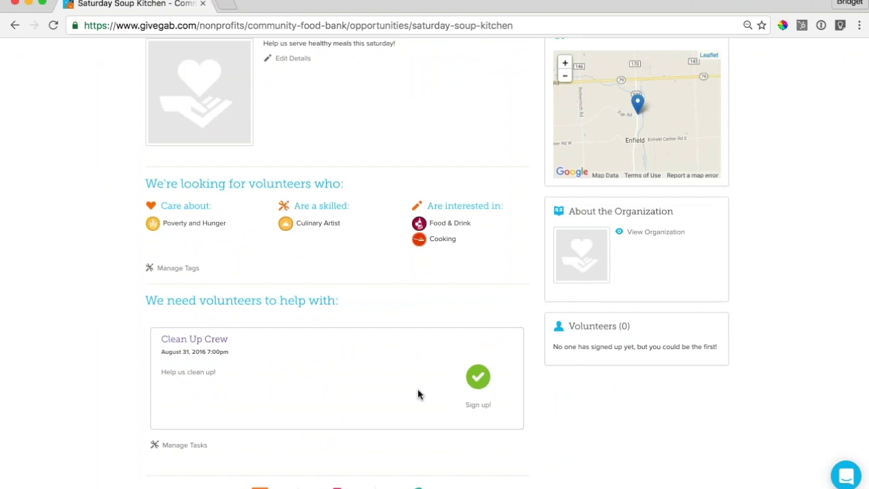
scroll(417, 394, down, 1)
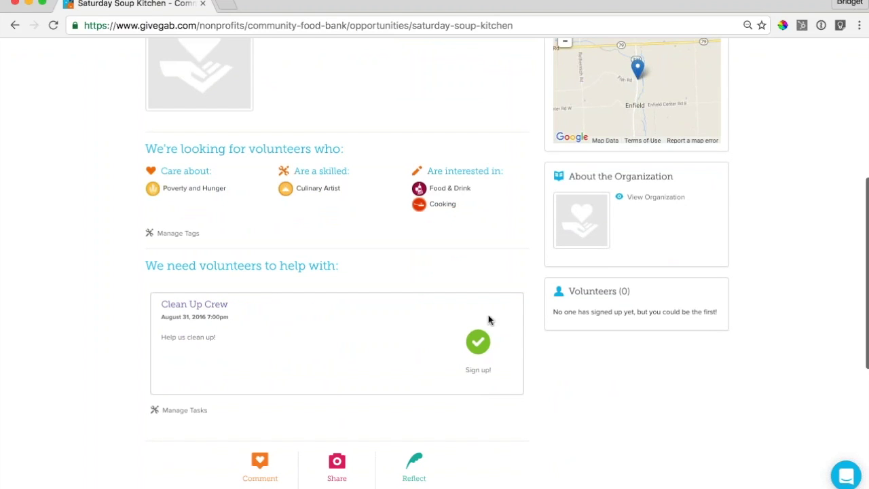
scroll(489, 320, up, 4)
scroll(489, 320, up, 3)
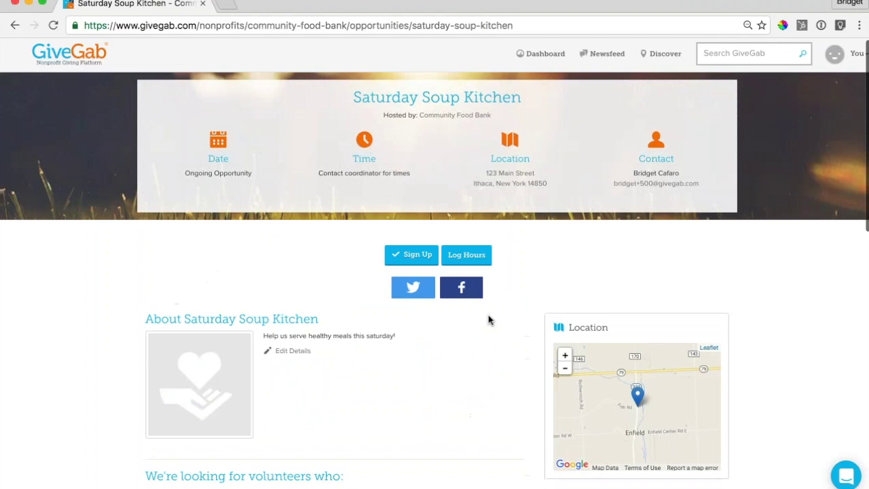
click(411, 255)
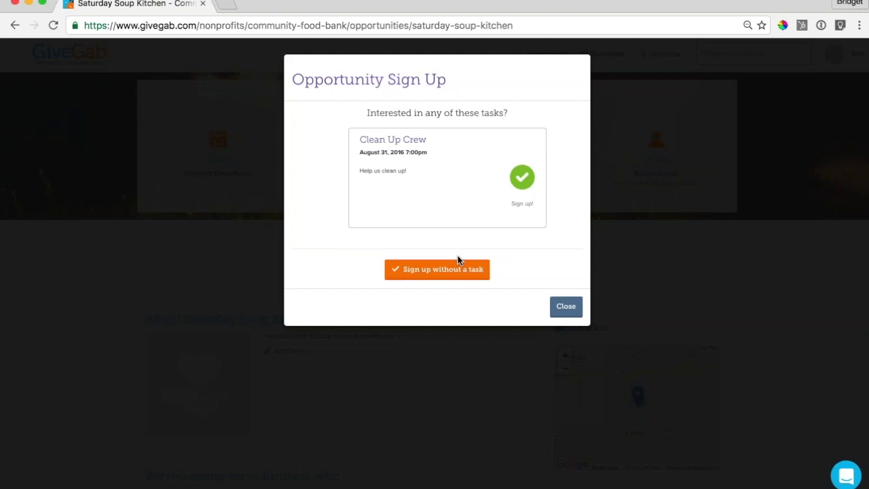
click(523, 182)
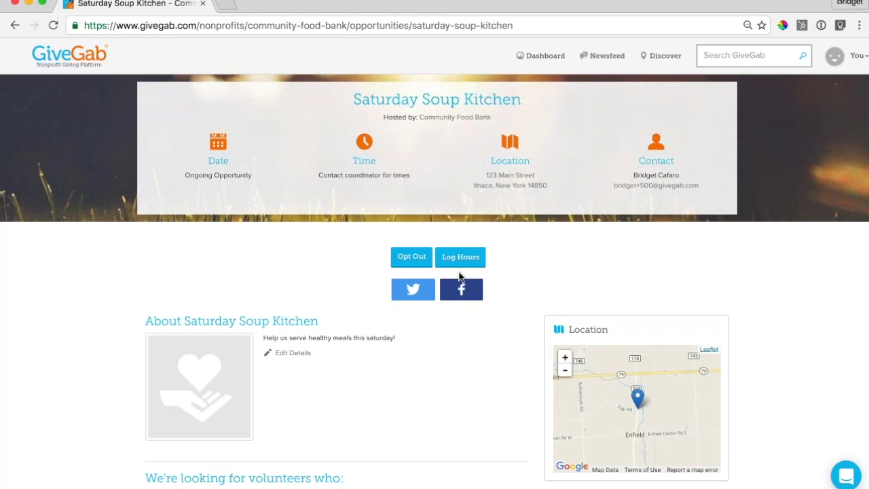
click(543, 56)
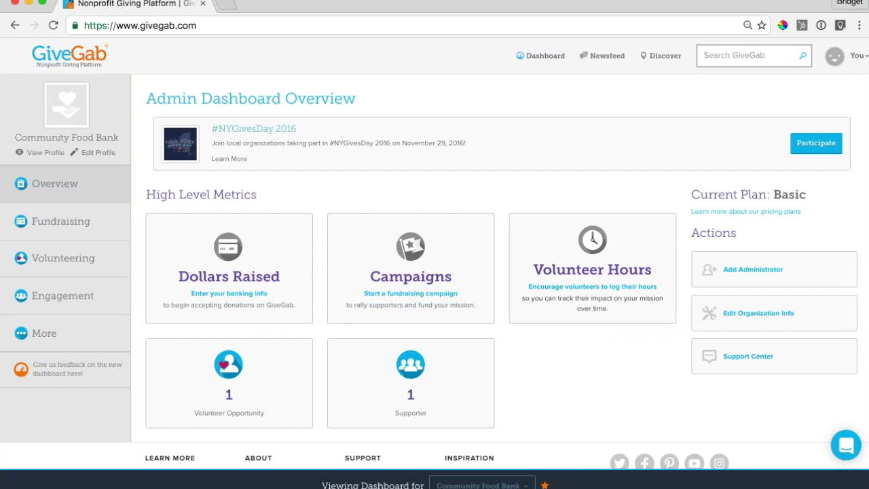
- Open the Volunteering opportunities list, showing Saturday Soup Kitchen with 1 volunteer and 1 task
click(65, 259)
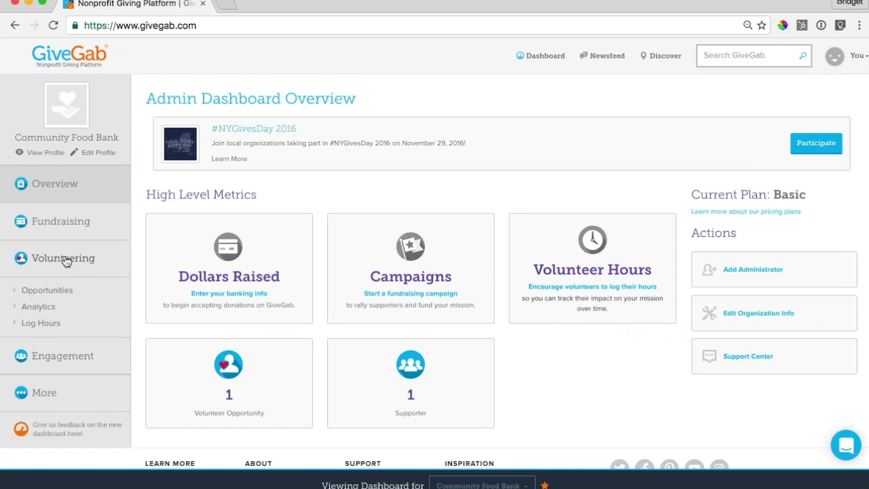
scroll(64, 261, down, 1)
click(48, 271)
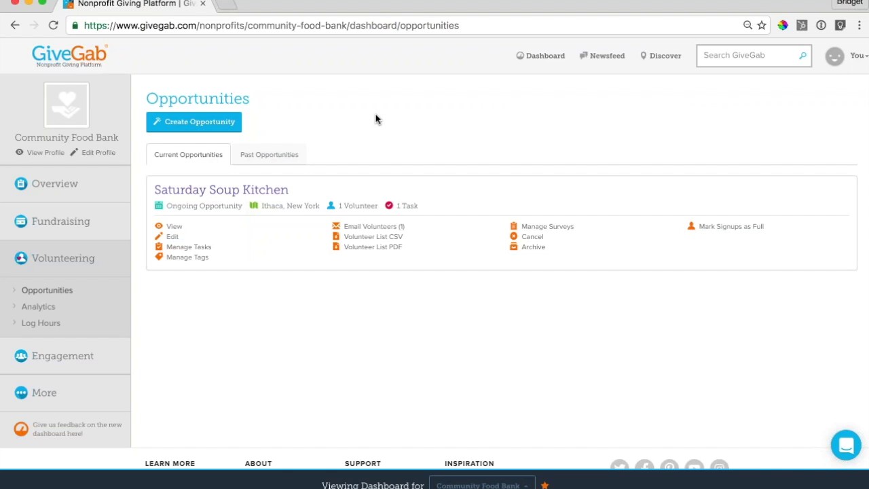
- Review the volunteering analytics (1 total member, 0.0 hours), then go to the Log Hours form
click(37, 314)
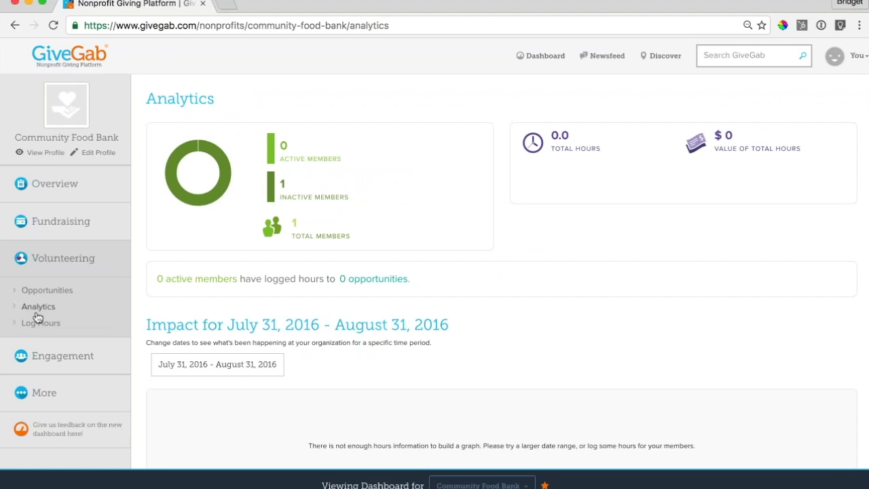
scroll(265, 224, down, 1)
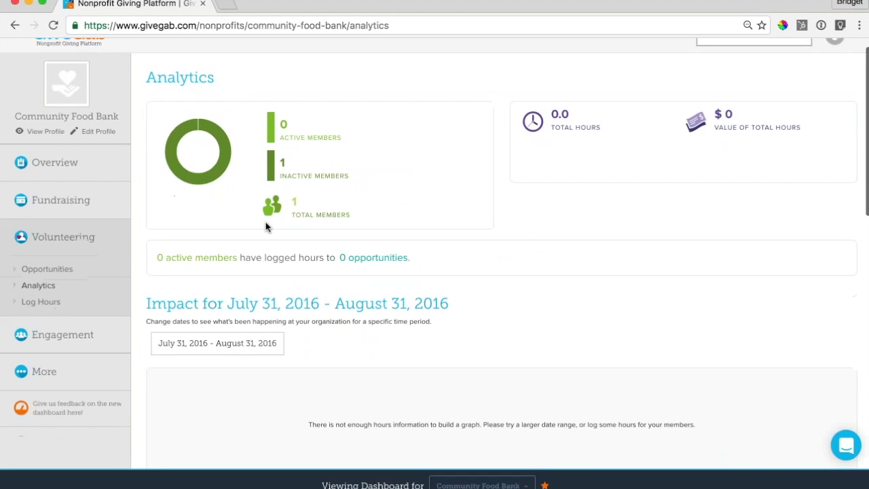
scroll(339, 298, up, 1)
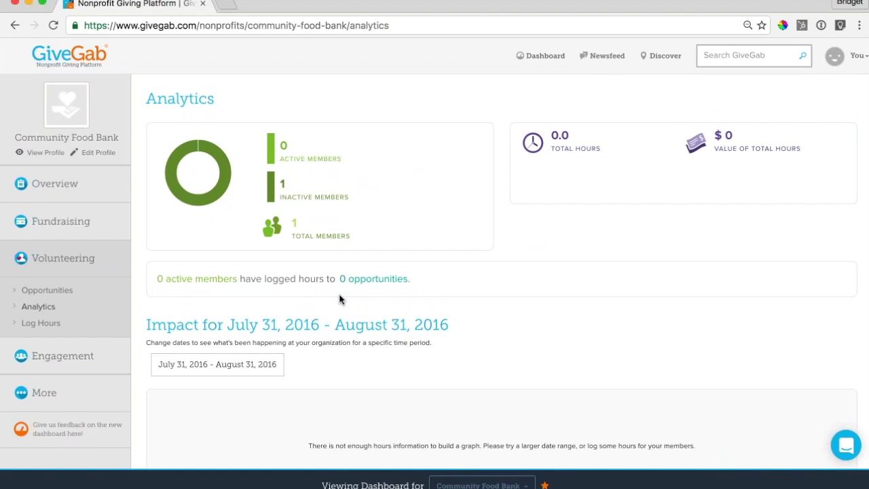
scroll(339, 298, down, 3)
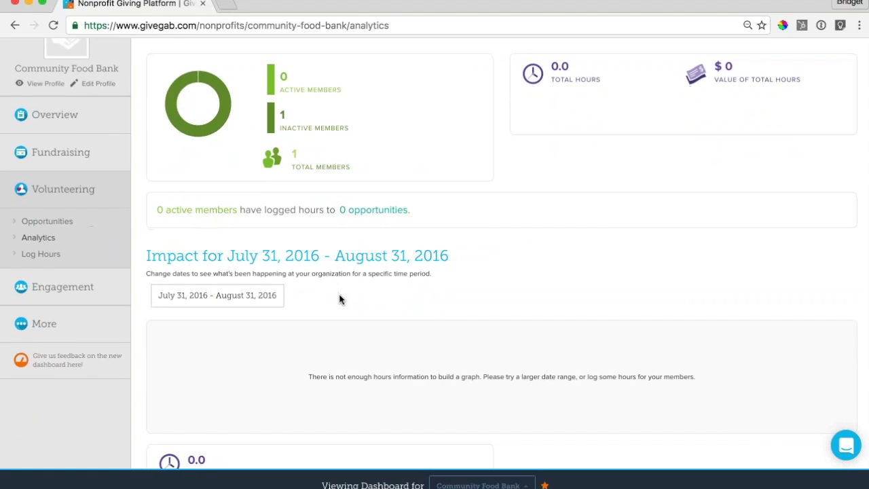
scroll(339, 294, down, 4)
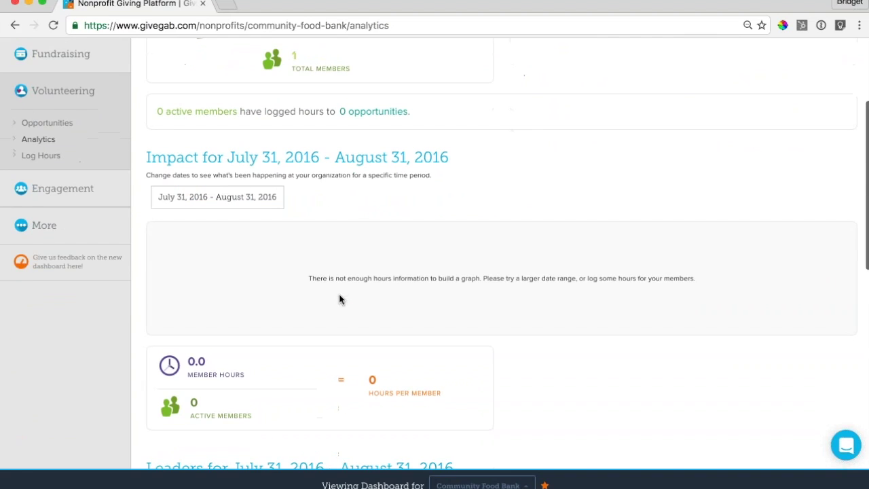
scroll(370, 219, down, 2)
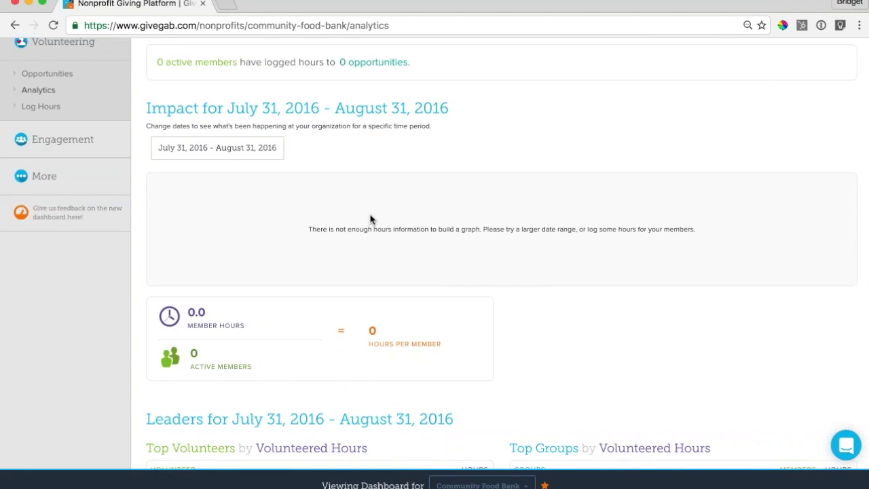
scroll(370, 219, up, 8)
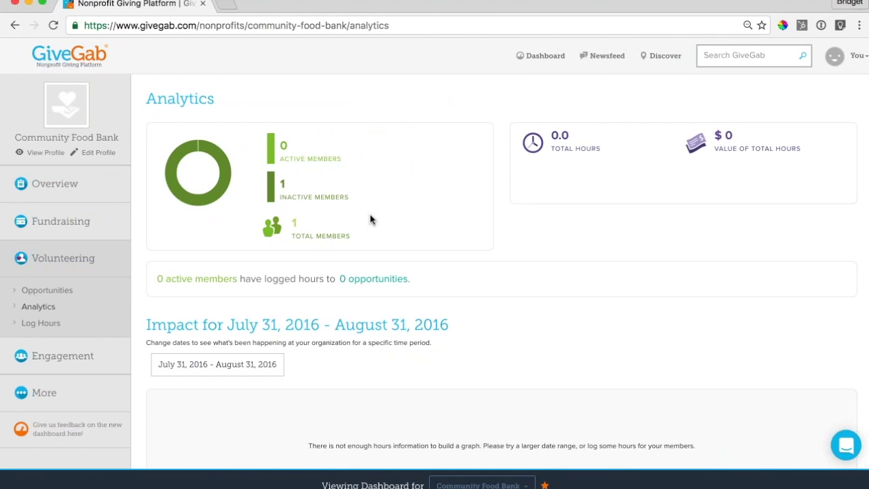
scroll(370, 219, down, 4)
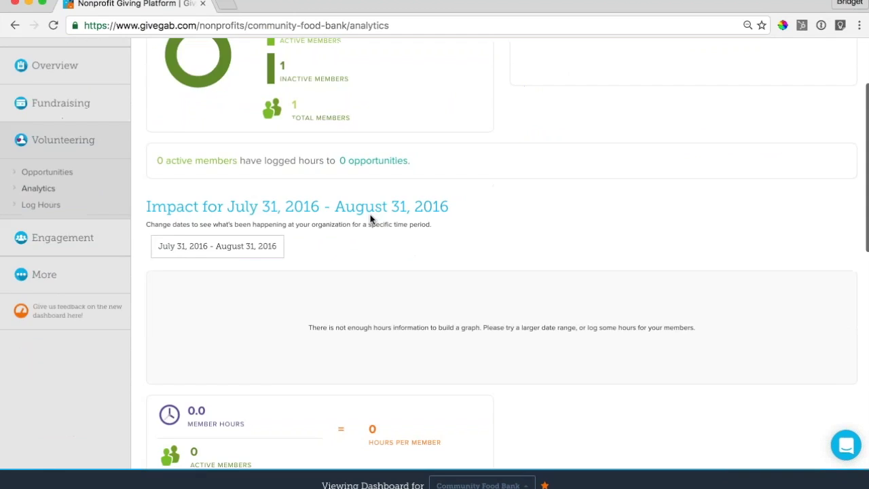
scroll(370, 219, down, 10)
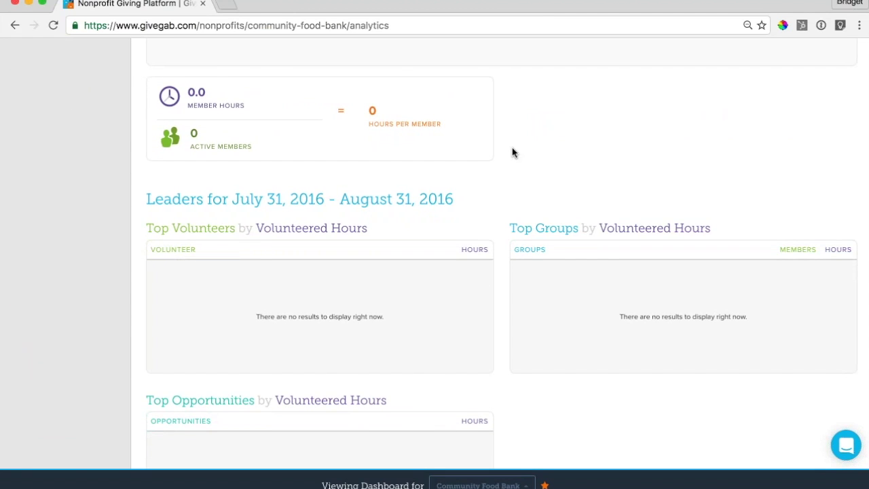
scroll(512, 152, up, 10)
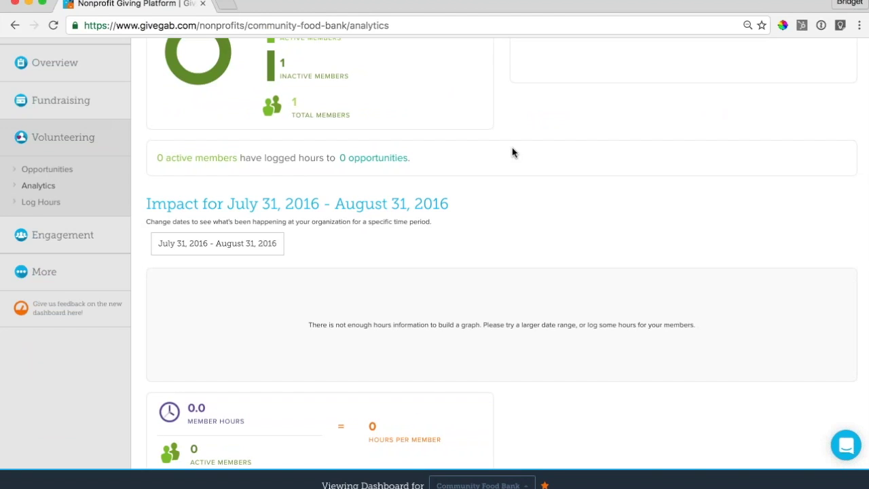
scroll(512, 152, up, 3)
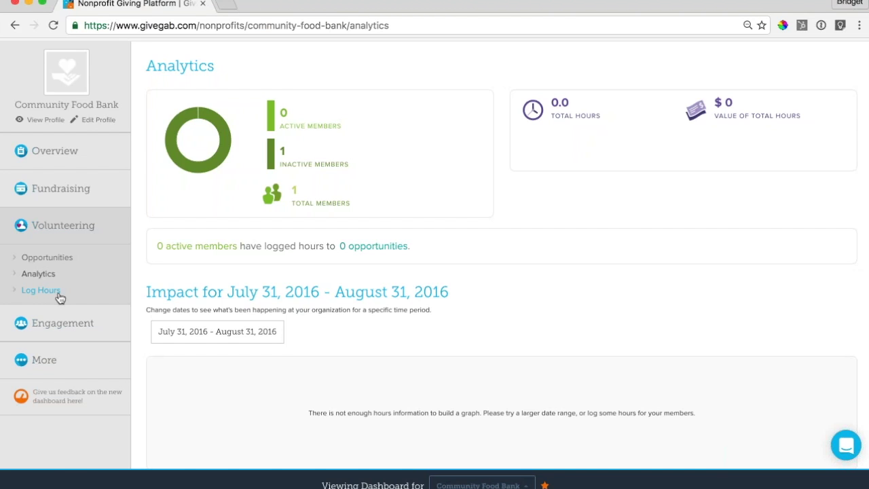
click(58, 295)
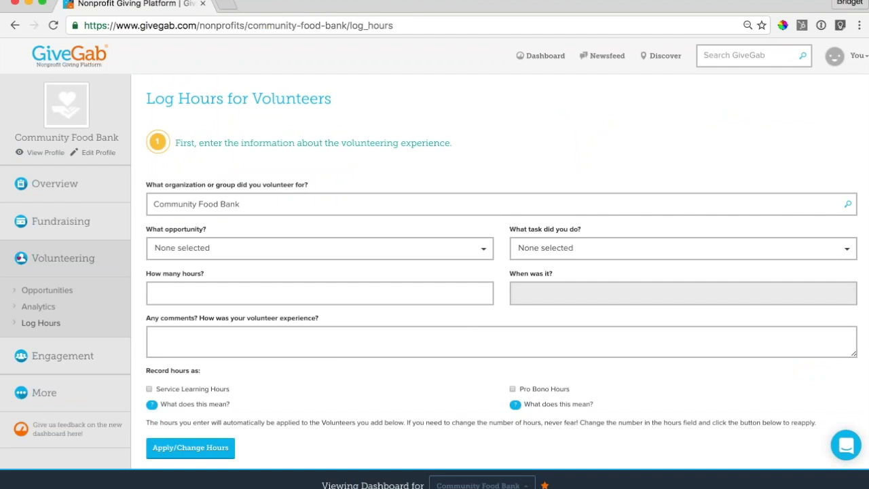
- Look over the unfilled Log Hours form and bring up the GiveGab Team support chat
scroll(644, 301, down, 5)
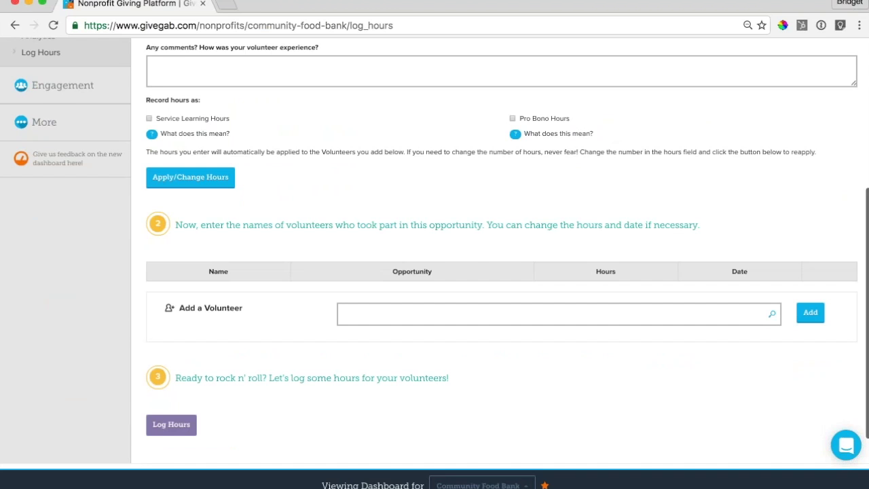
scroll(501, 252, down, 1)
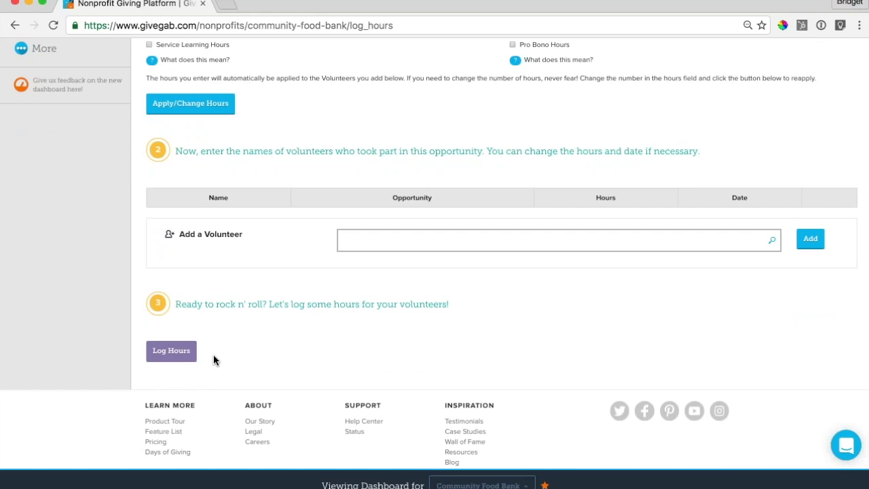
scroll(213, 356, up, 5)
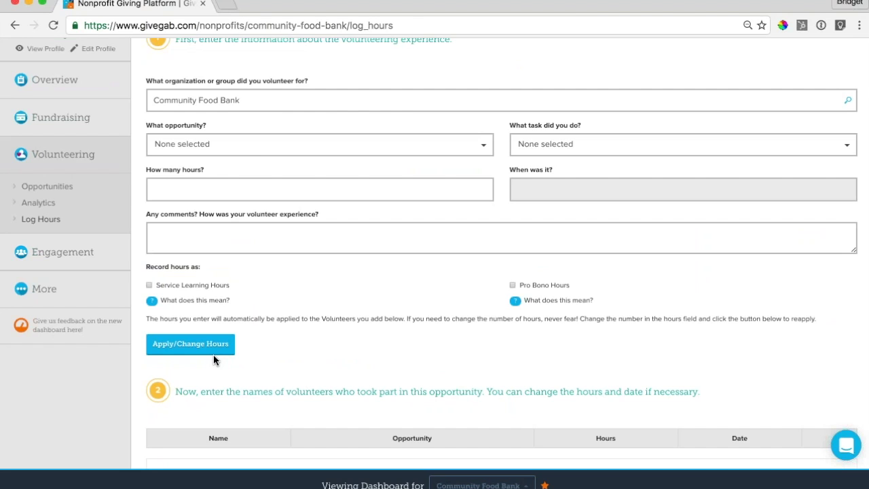
scroll(214, 354, up, 2)
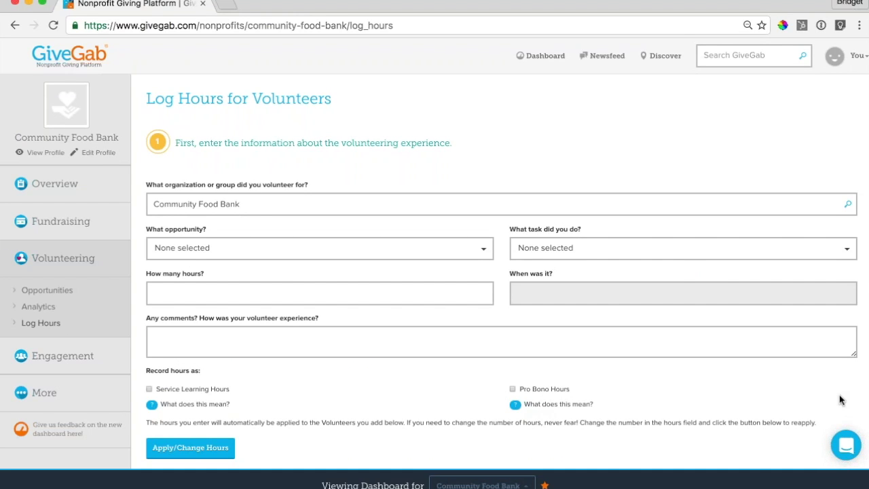
click(847, 448)
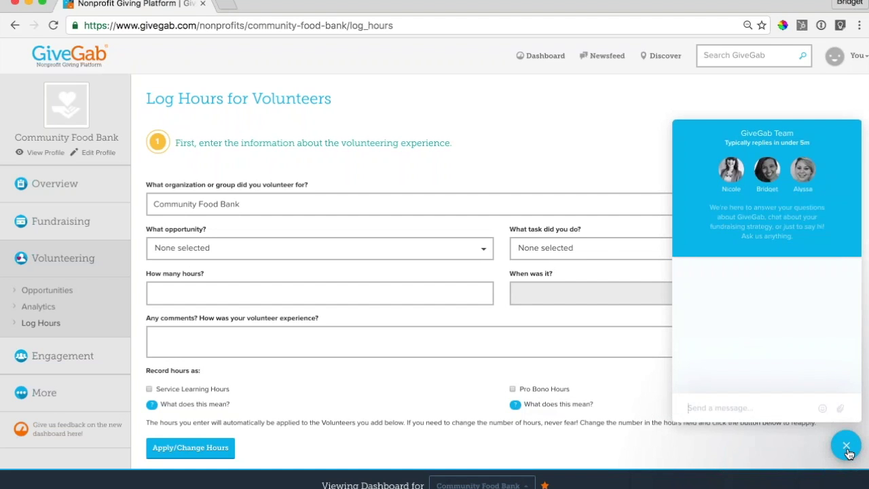